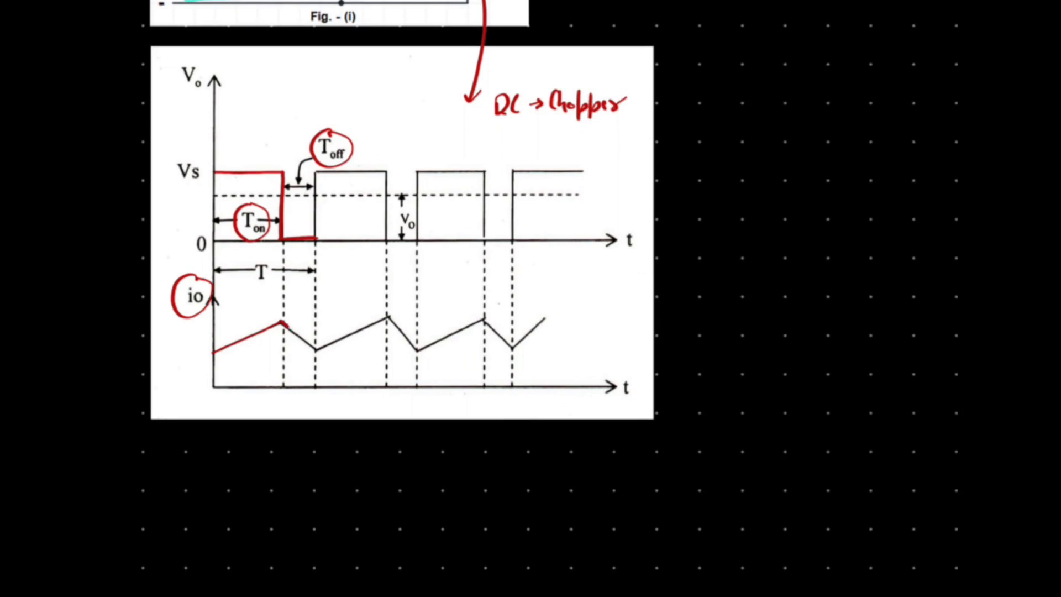
Trace the falling io ramp in red and write 'inductor' beside the io label
mouse_move(285, 327)
mouse_down()
mouse_move(317, 349)
mouse_move(386, 317)
mouse_up()
mouse_move(508, 292)
mouse_down()
mouse_move(585, 278)
mouse_move(613, 301)
mouse_move(724, 263)
mouse_move(724, 277)
mouse_move(721, 245)
mouse_move(714, 264)
mouse_move(777, 284)
mouse_up()
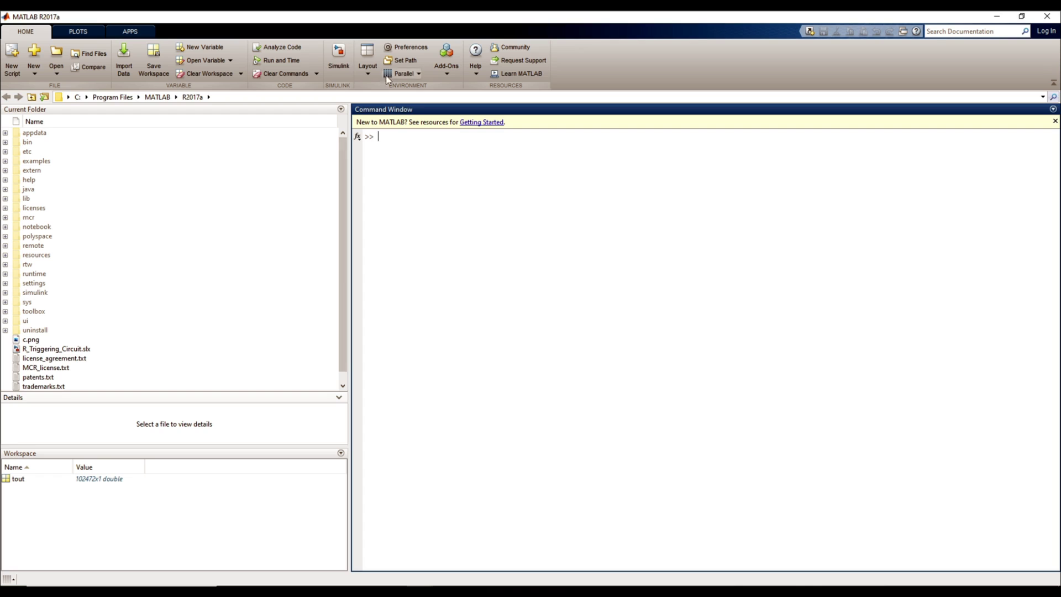
Create a maximised blank model and insert the chopper circuit and waveform images
click(338, 58)
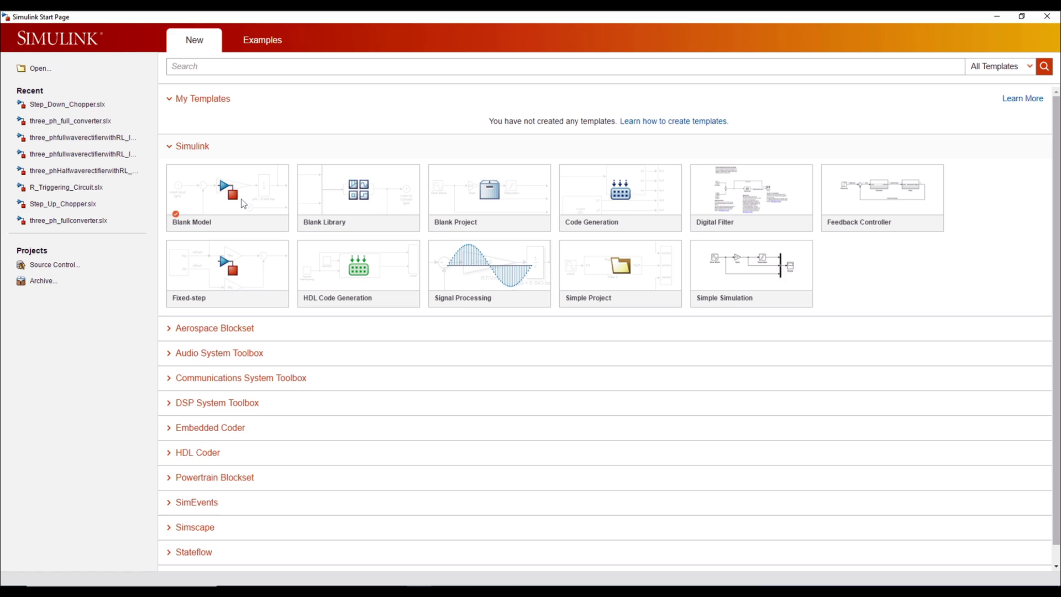
click(243, 203)
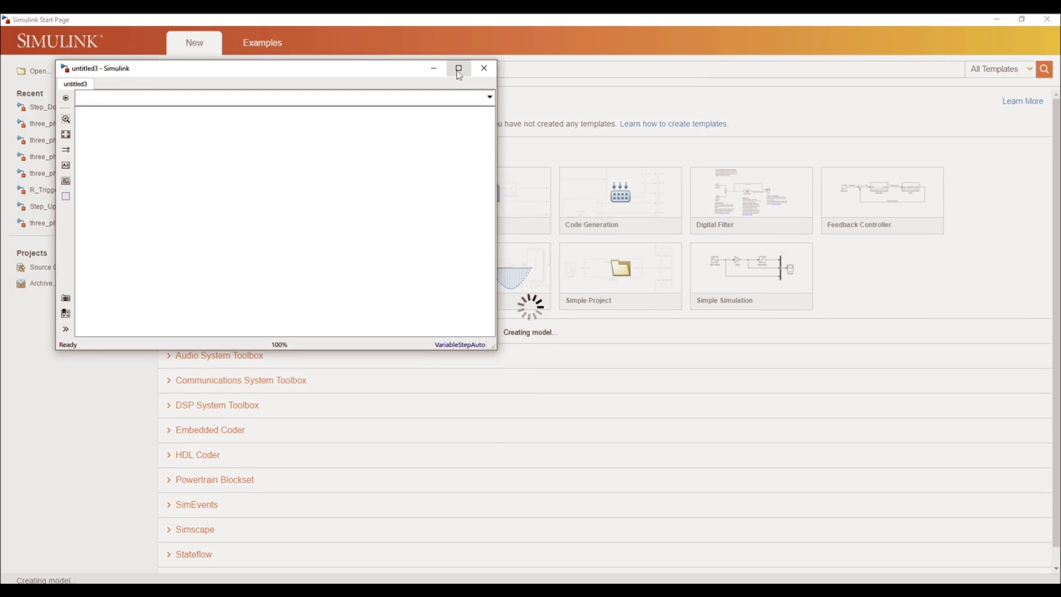
click(457, 70)
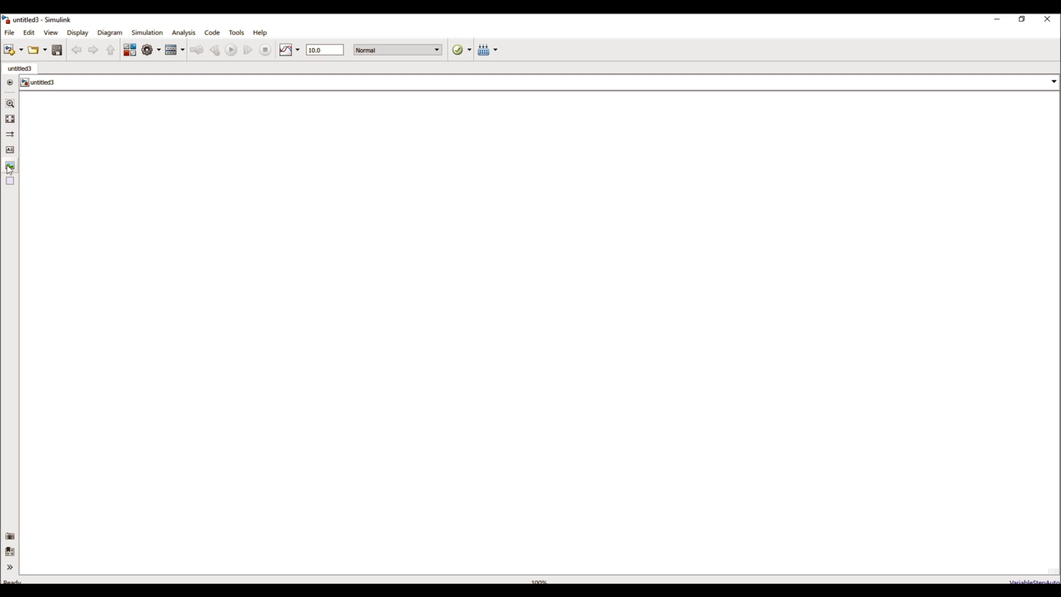
drag(9, 167, 837, 180)
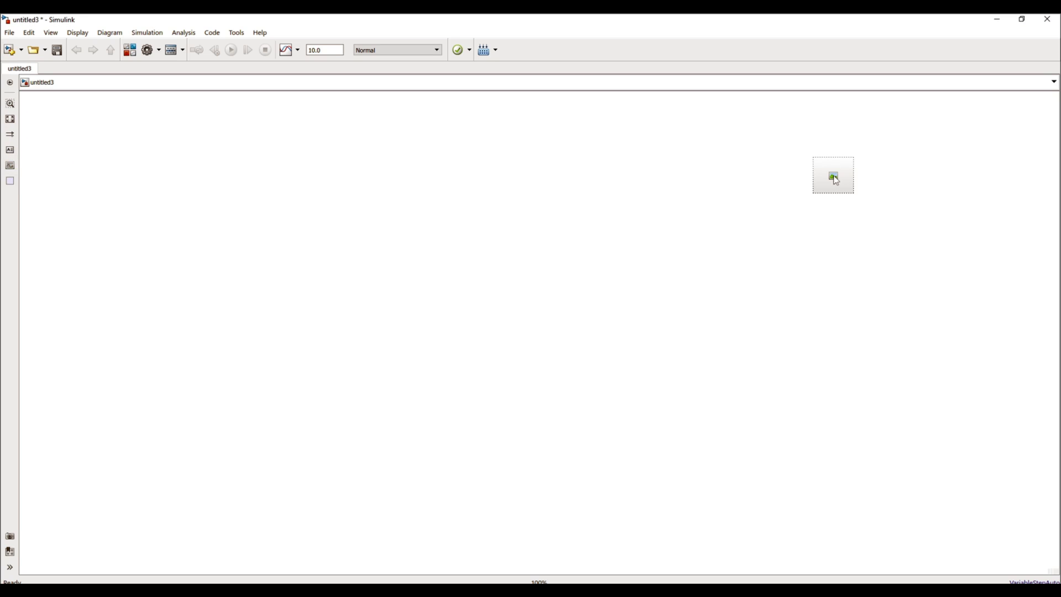
double_click(833, 176)
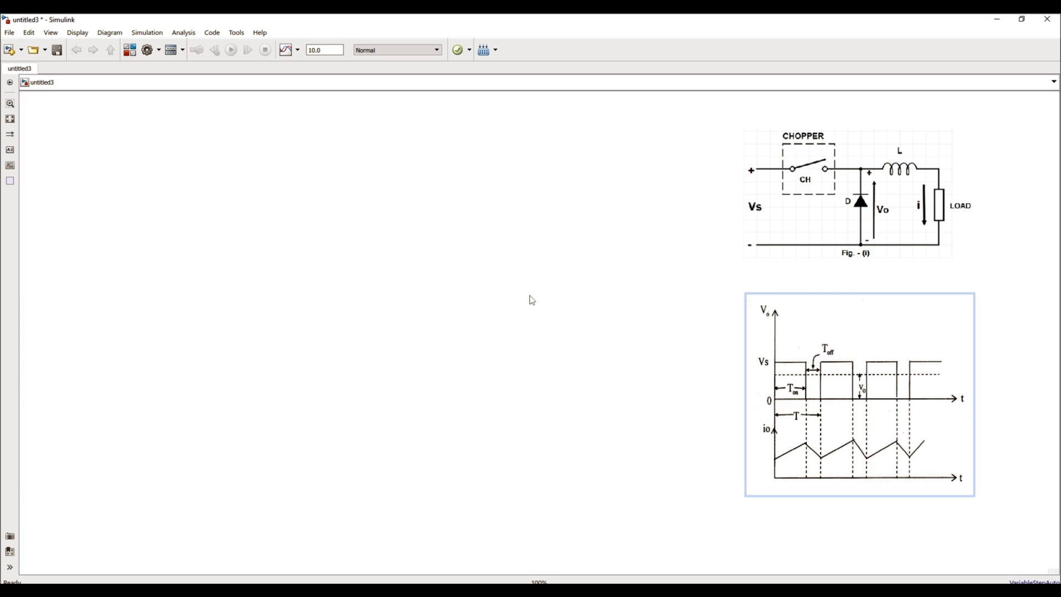
Add a DC Voltage Source from Simscape Power Systems Fundamental Blocks' Electrical Sources
click(130, 49)
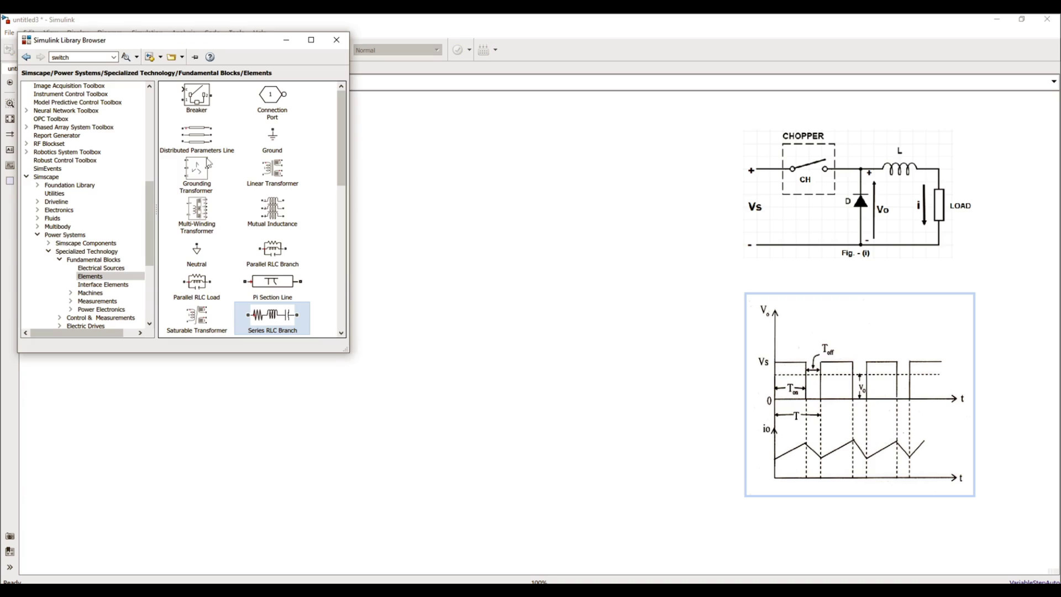
click(46, 177)
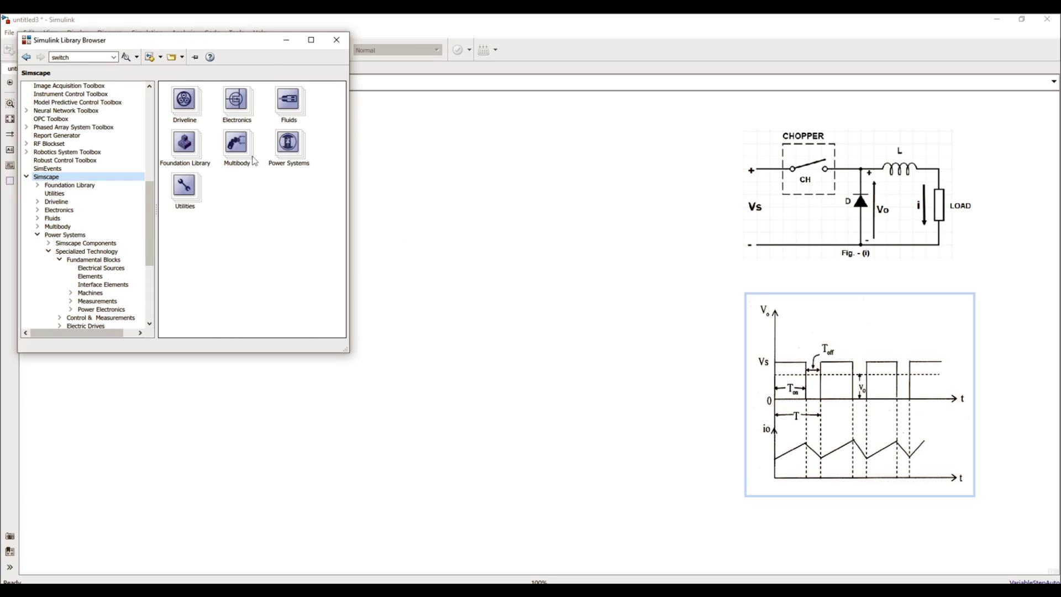
double_click(285, 157)
double_click(266, 110)
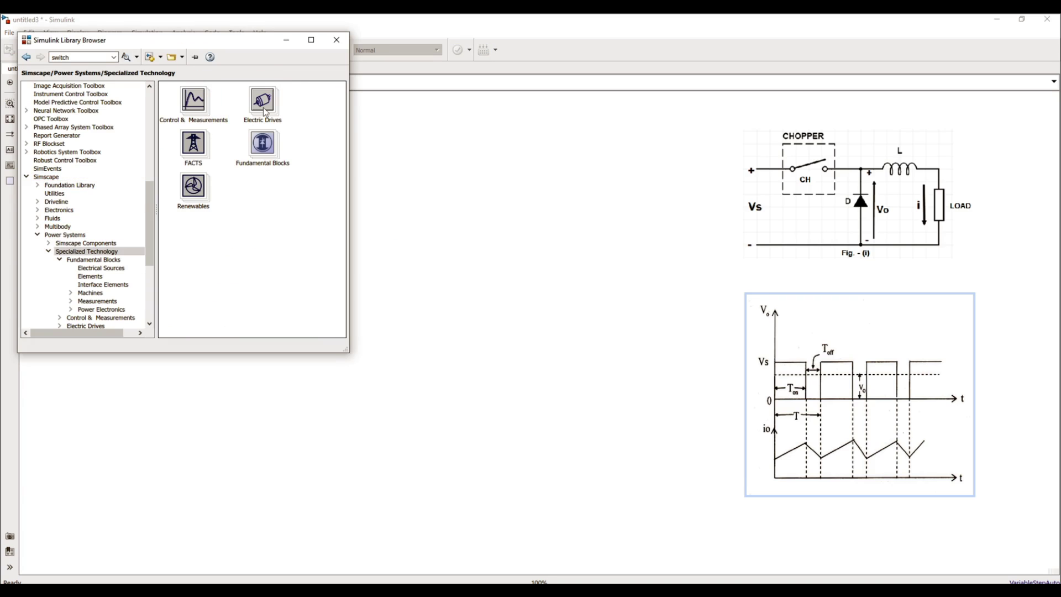
double_click(262, 148)
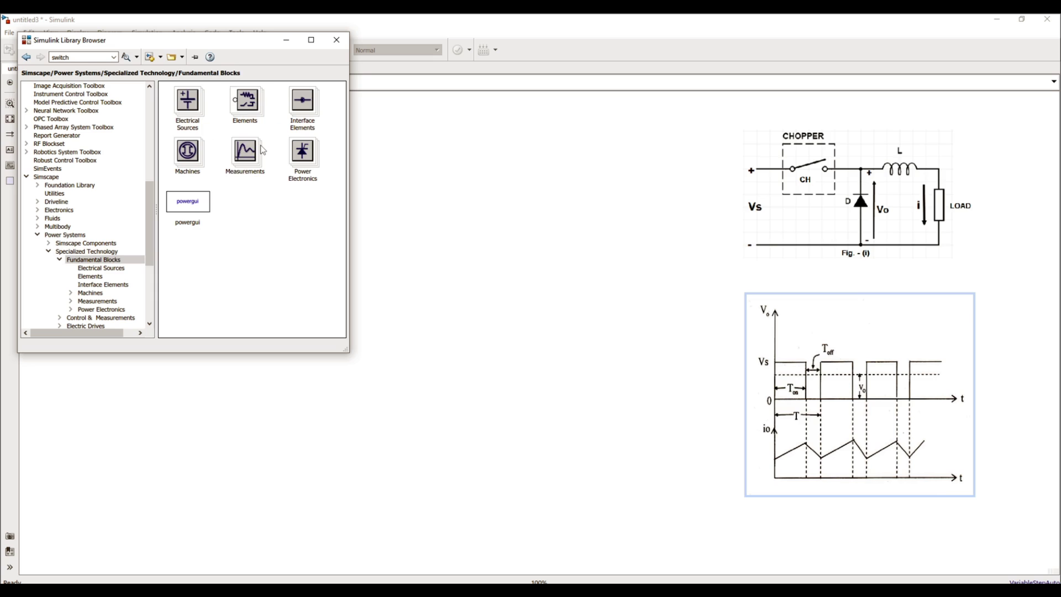
double_click(191, 110)
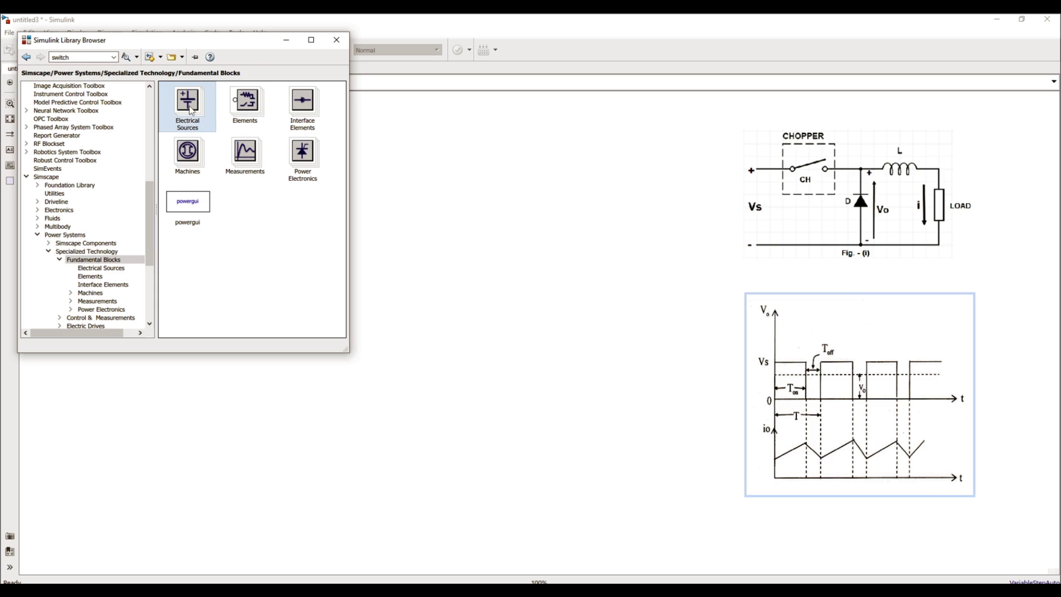
mouse_move(195, 187)
mouse_down()
mouse_move(400, 219)
mouse_move(398, 249)
mouse_up()
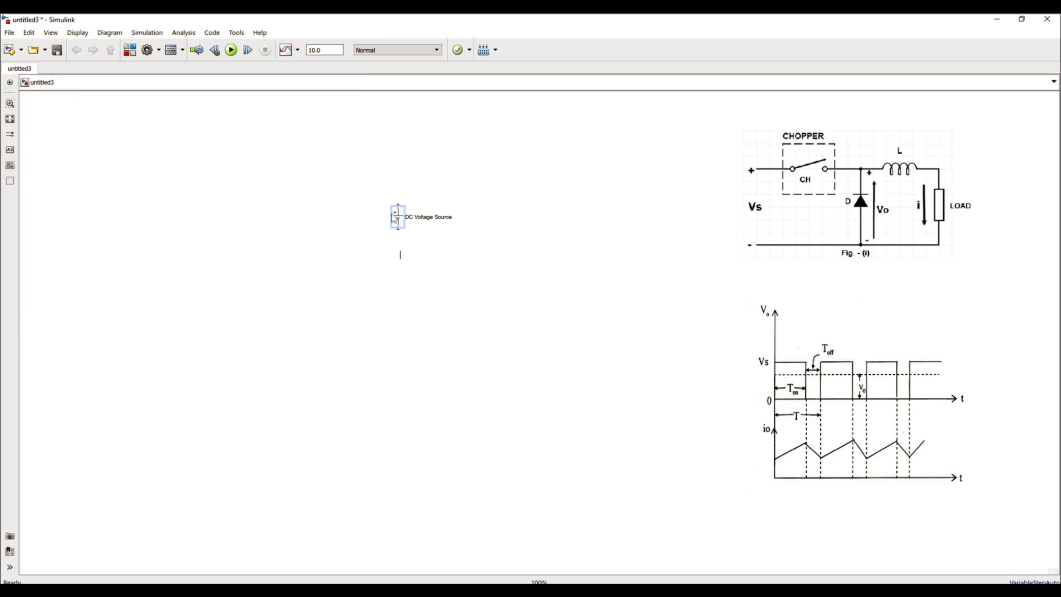
Add an Ideal Switch and a Diode from the Power Electronics library
click(130, 50)
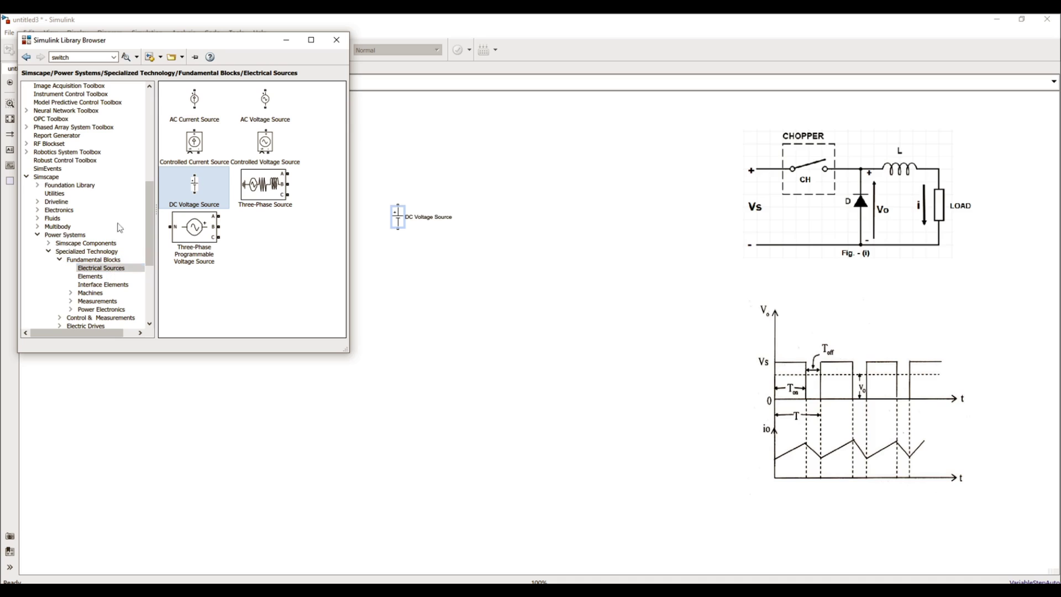
click(26, 57)
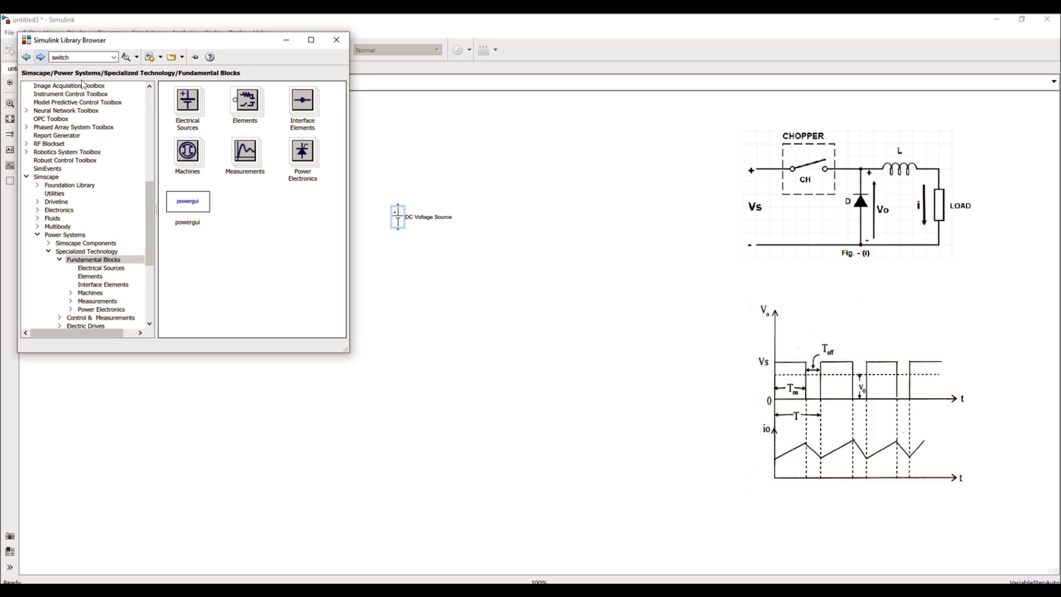
double_click(303, 158)
drag(340, 127, 340, 237)
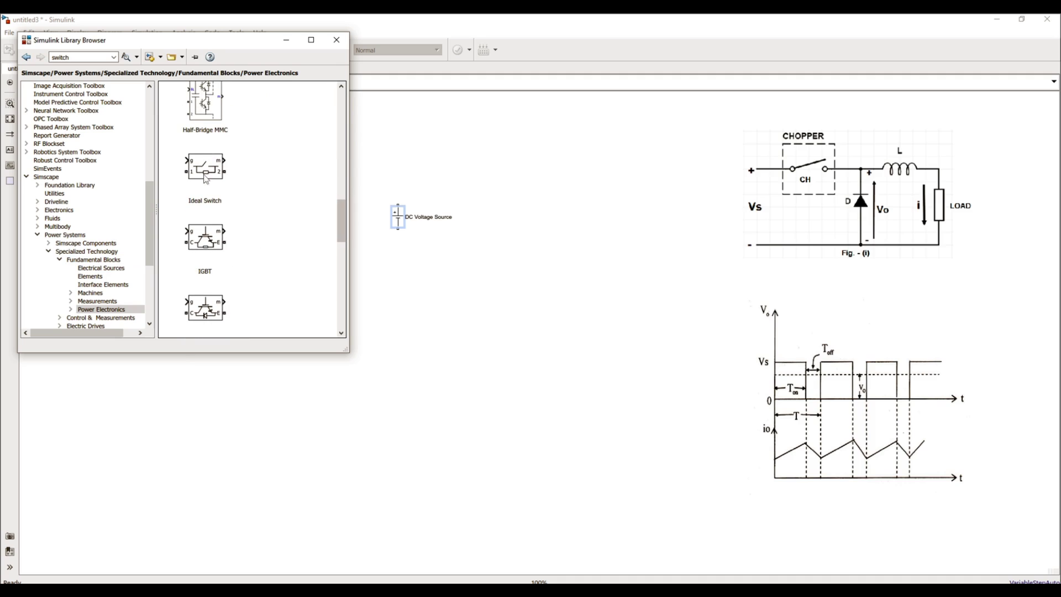
drag(204, 175, 502, 199)
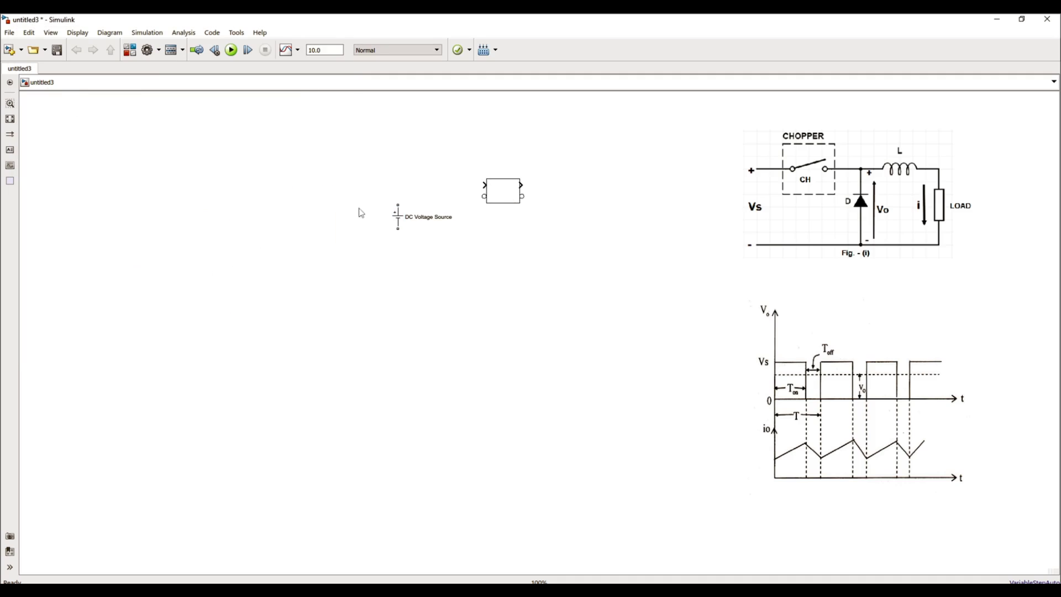
drag(338, 218, 338, 148)
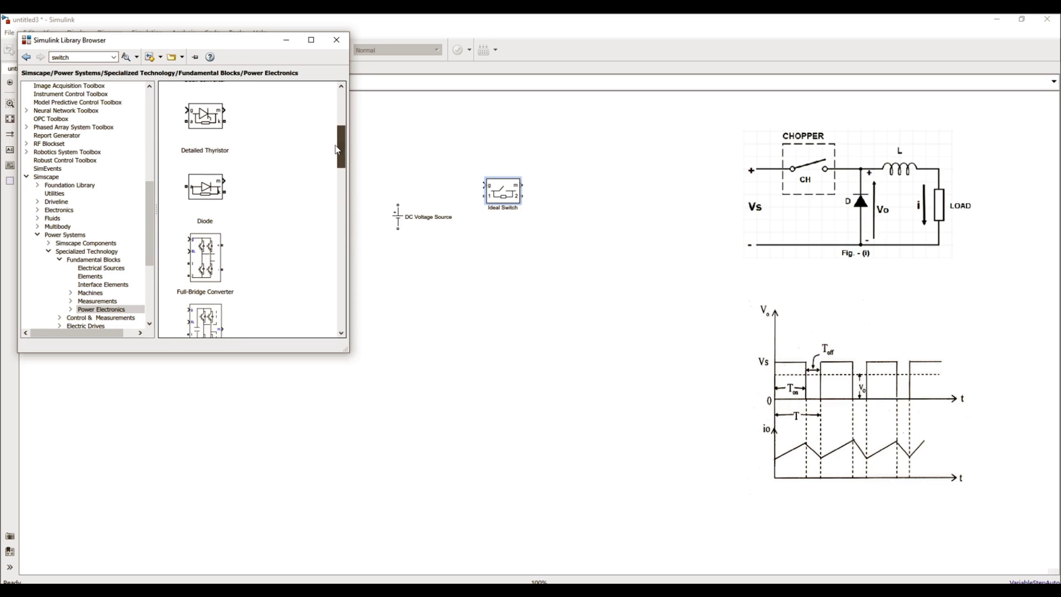
drag(210, 187, 506, 273)
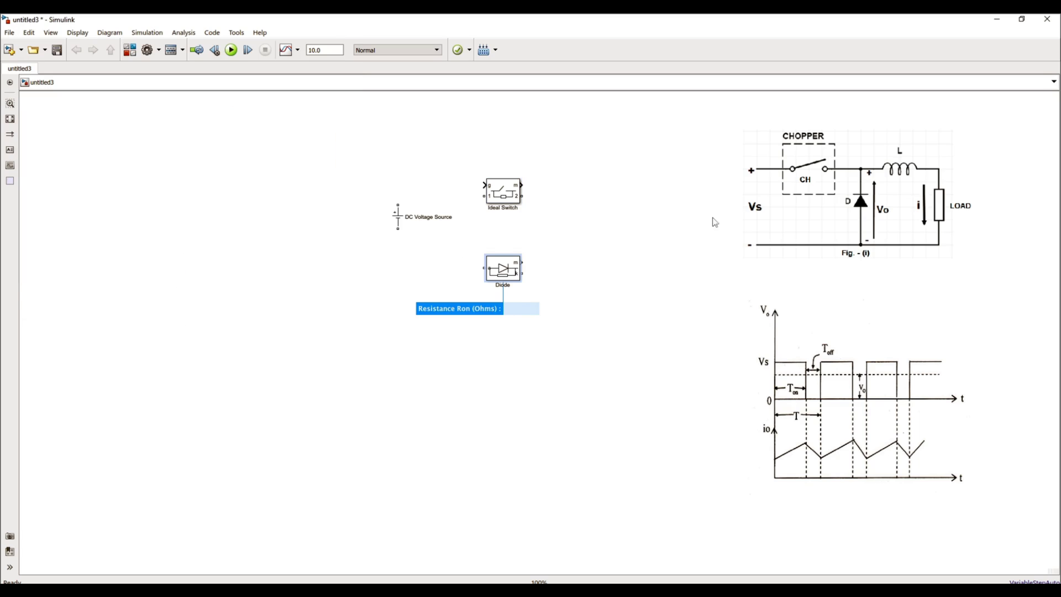
Add a second Series RLC Branch block from the Elements library
click(130, 50)
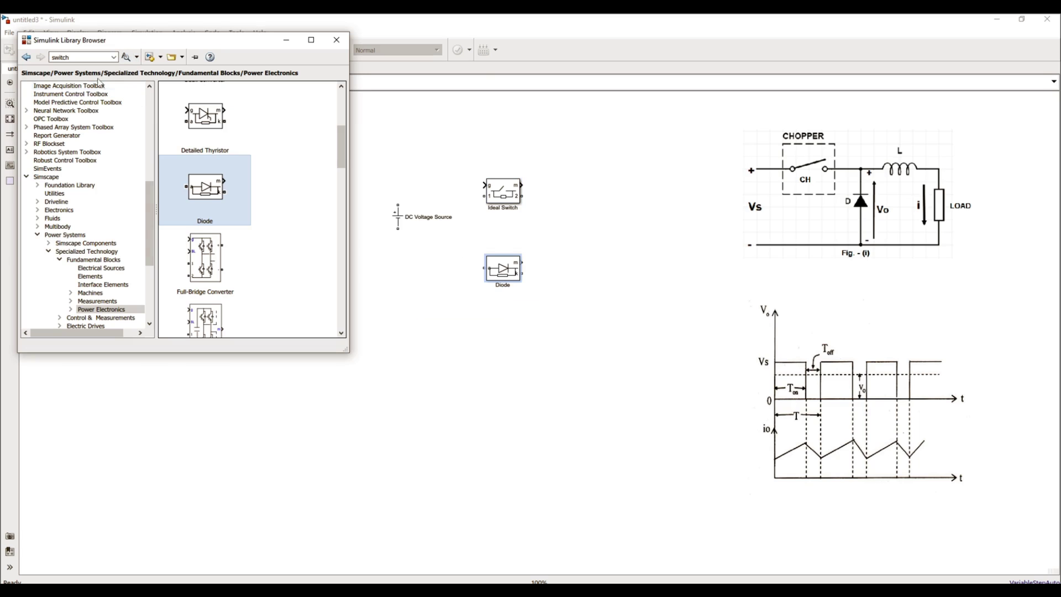
click(28, 58)
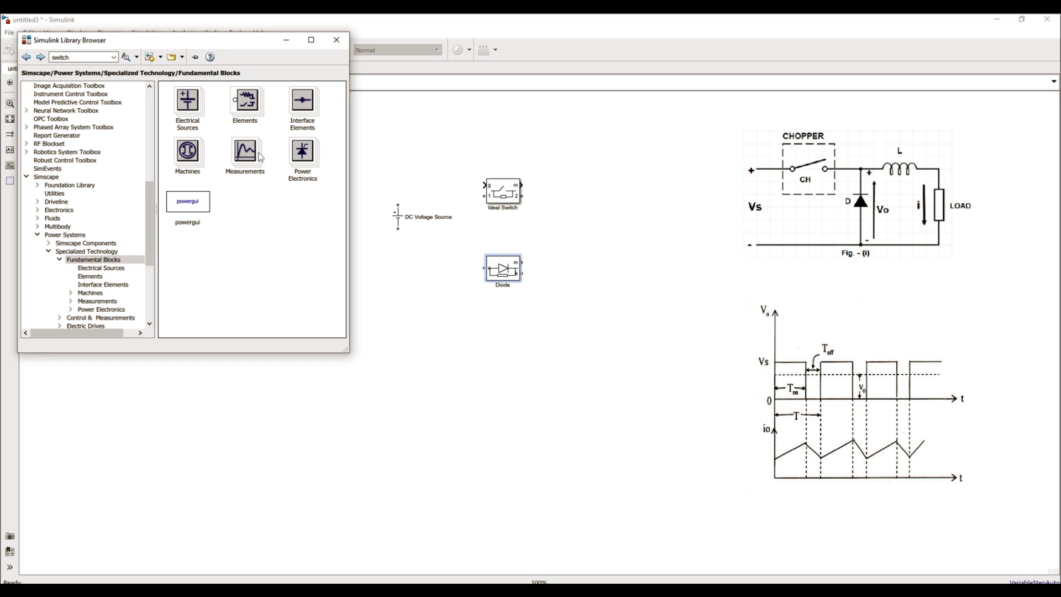
double_click(246, 112)
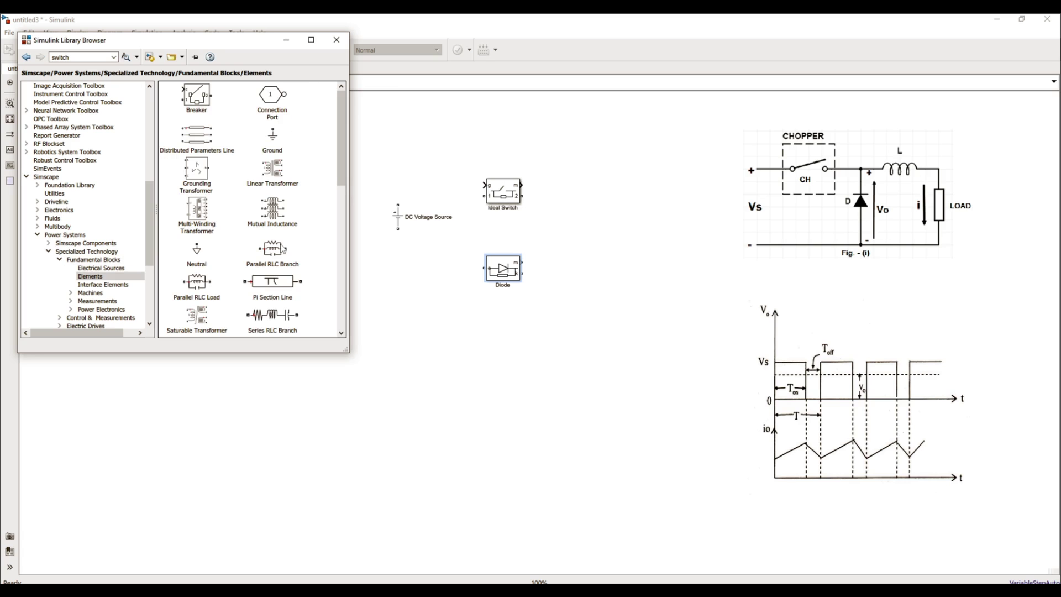
drag(279, 318, 620, 283)
Set the original Series RLC Branch type to a pure inductor L
click(621, 234)
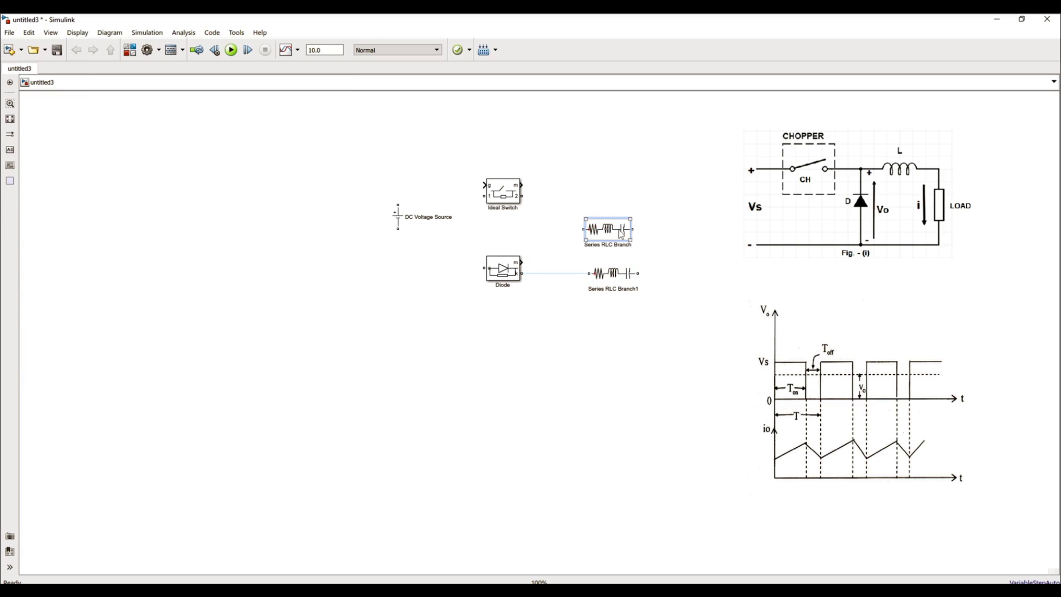
double_click(621, 235)
click(748, 183)
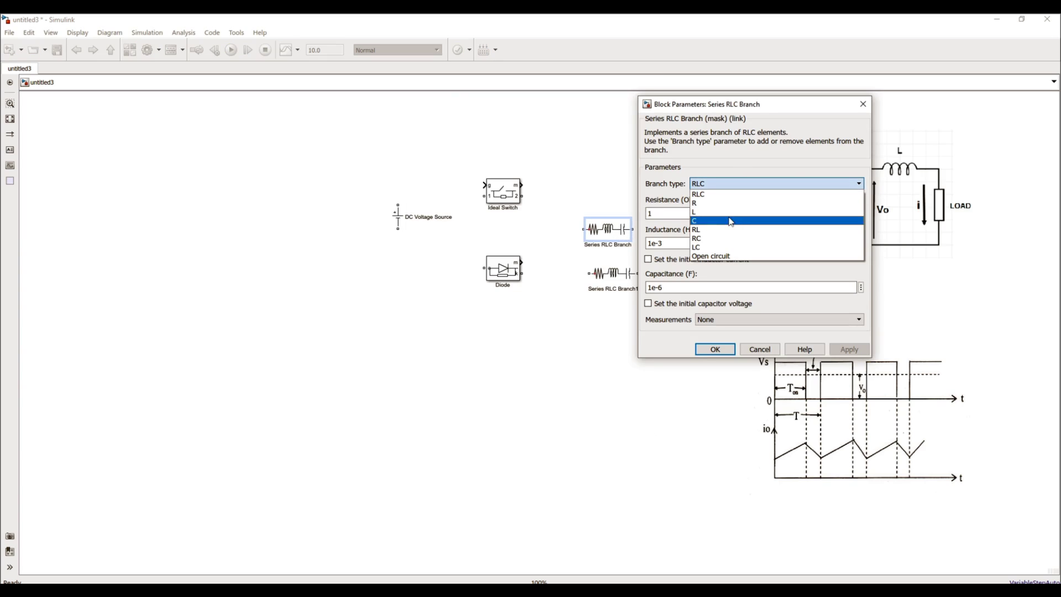
click(729, 212)
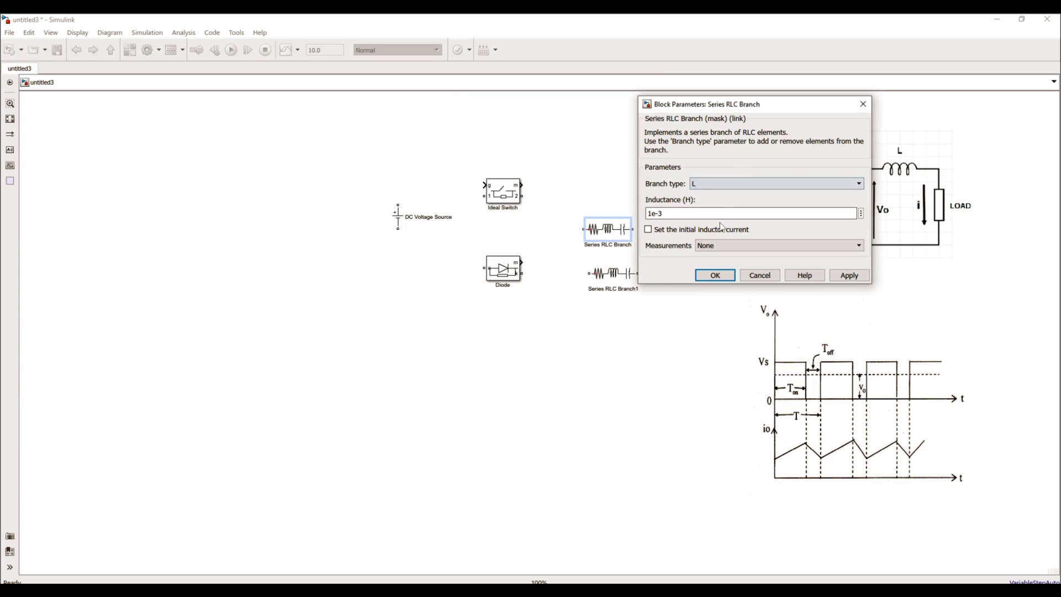
click(841, 275)
click(714, 275)
Set Series RLC Branch1's branch type to a pure resistor R
click(622, 281)
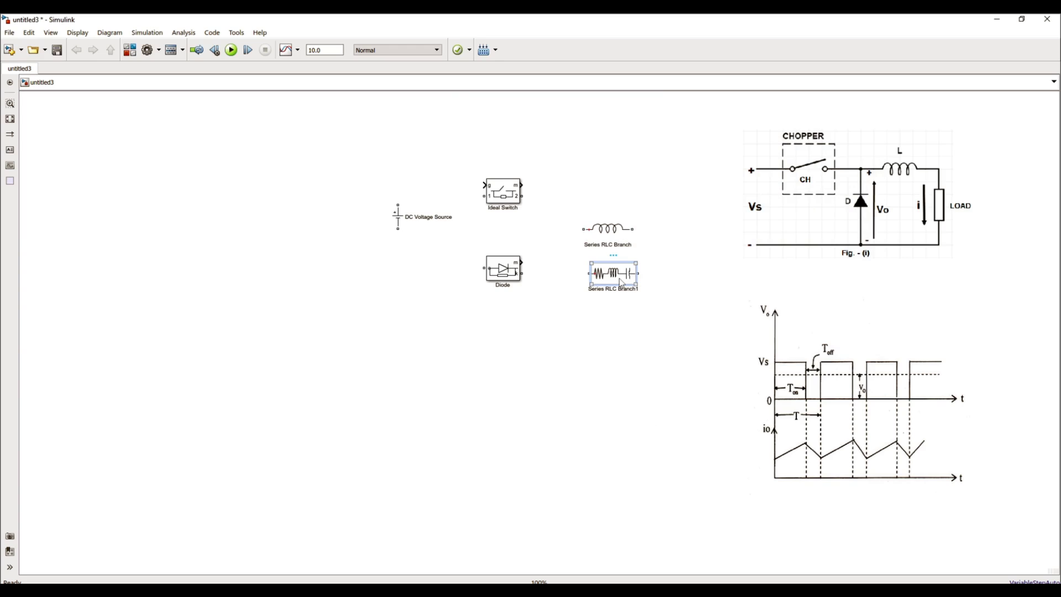
double_click(626, 278)
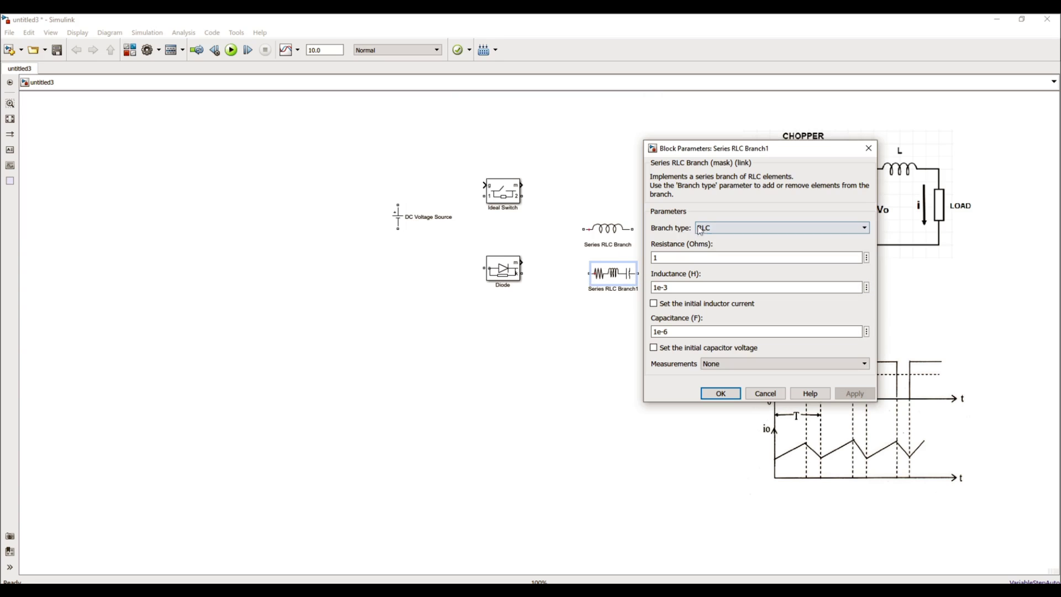
click(699, 229)
click(718, 244)
click(852, 309)
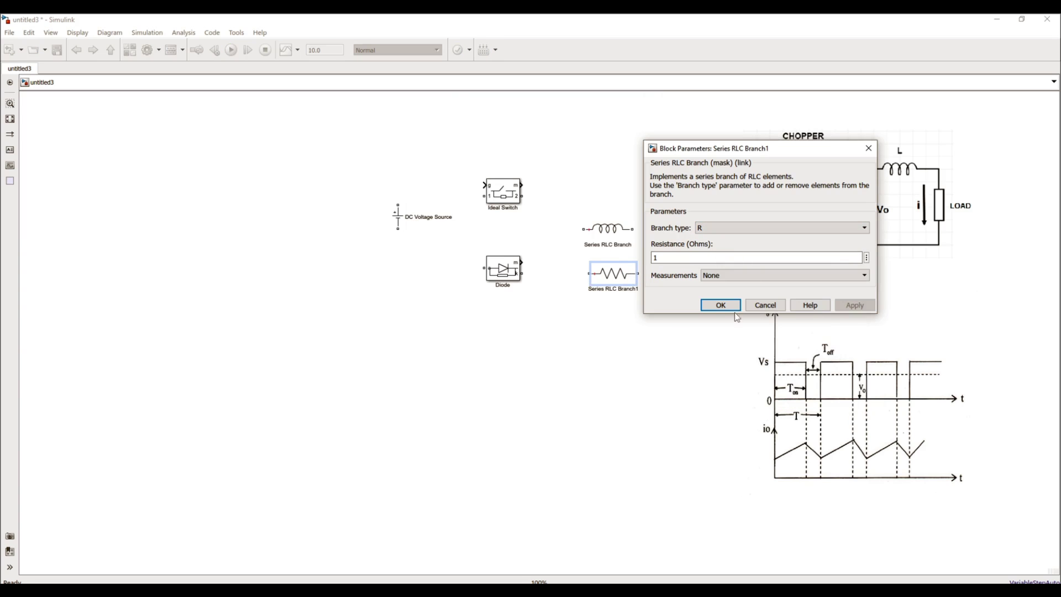
click(720, 307)
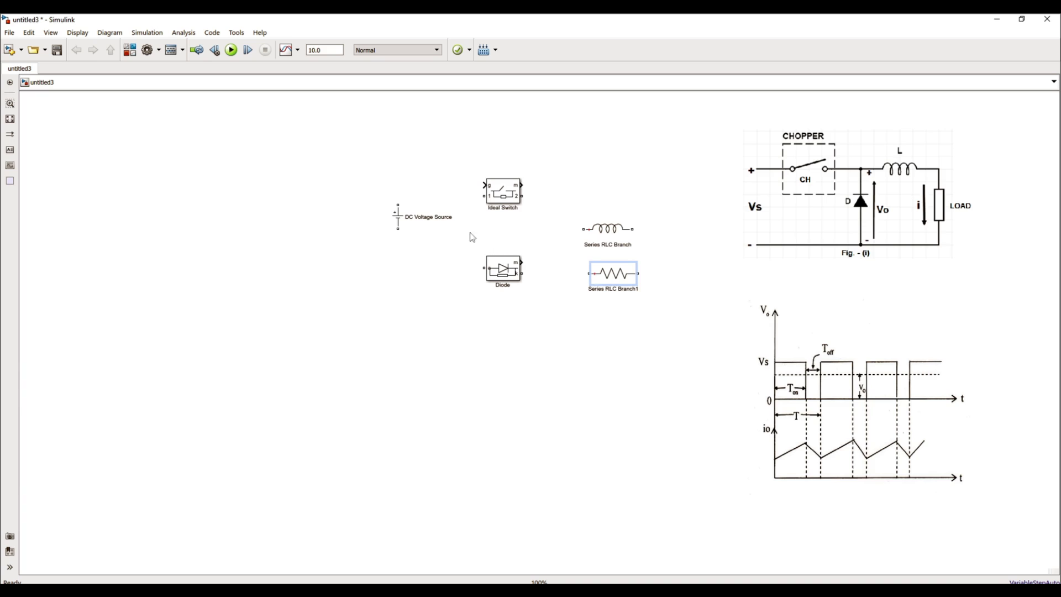
Reposition source, switch, Diode and inductor, wire source to switch, and rotate the Diode upright
drag(396, 220, 273, 272)
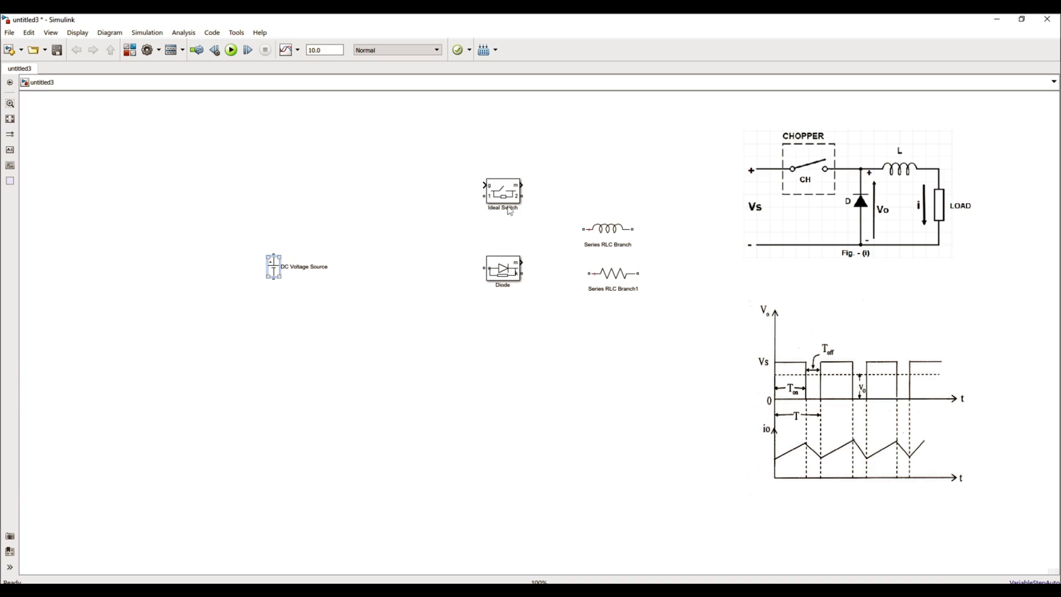
drag(508, 197, 411, 218)
drag(500, 271, 395, 313)
drag(607, 228, 531, 228)
drag(274, 255, 386, 218)
right_click(402, 312)
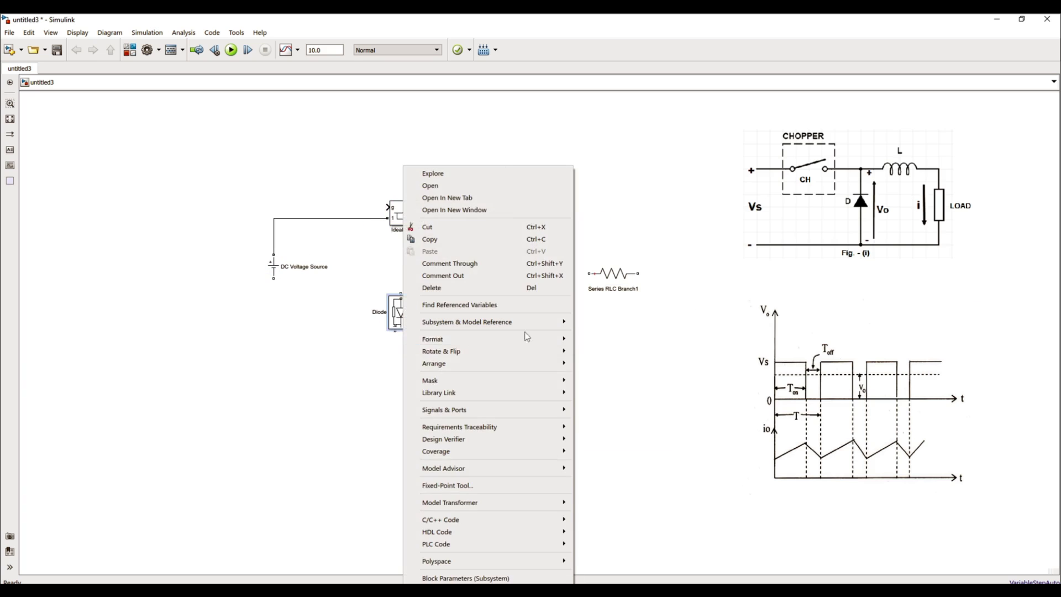
key(Escape)
Rotate the resistor vertical and wire Diode, inductor and resistor into a closed loop
drag(395, 312, 447, 270)
click(533, 228)
right_click(594, 273)
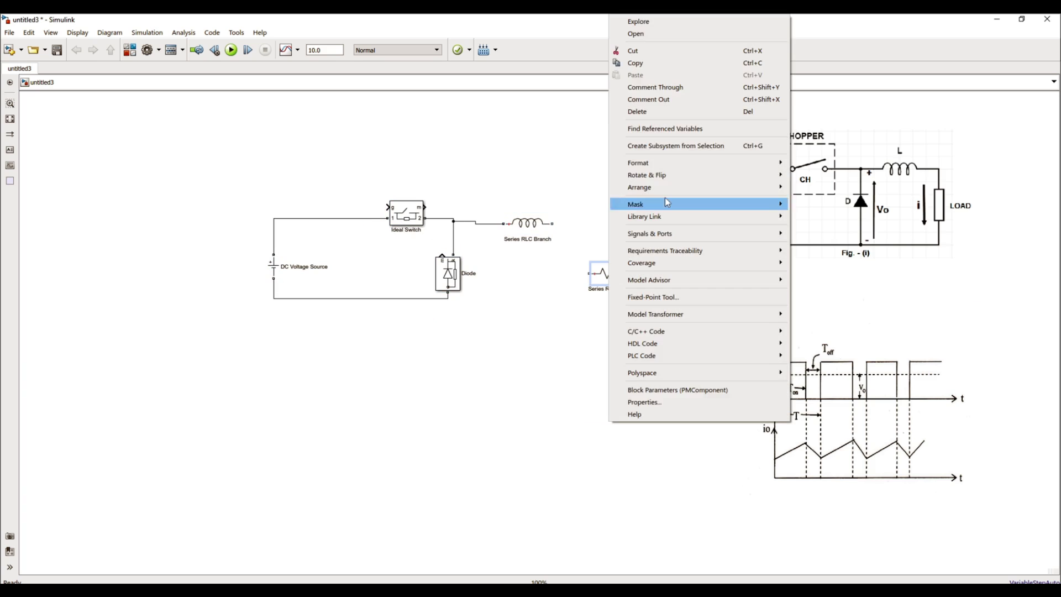
click(818, 205)
drag(611, 301, 447, 291)
drag(555, 227, 611, 253)
key(space)
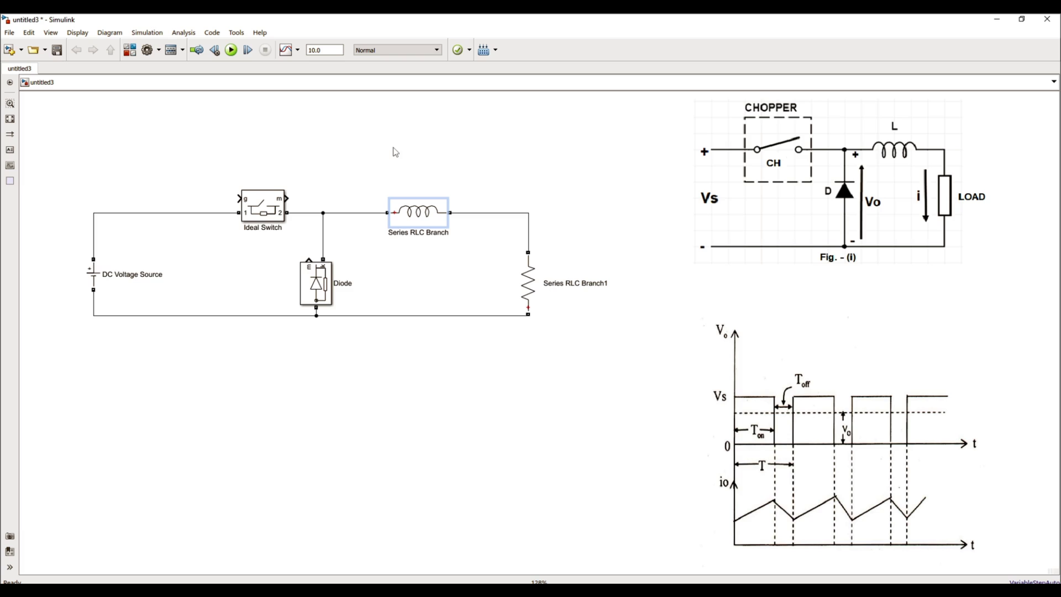
click(134, 172)
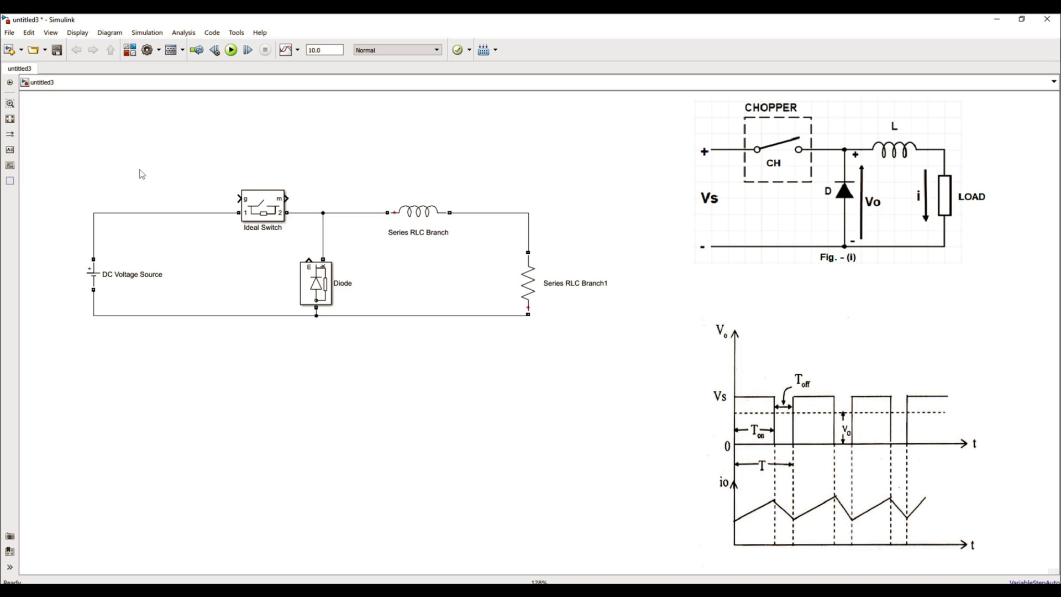
Add a Pulse Generator via quick search and connect it to the Ideal Switch g port
double_click(168, 145)
text(pulse)
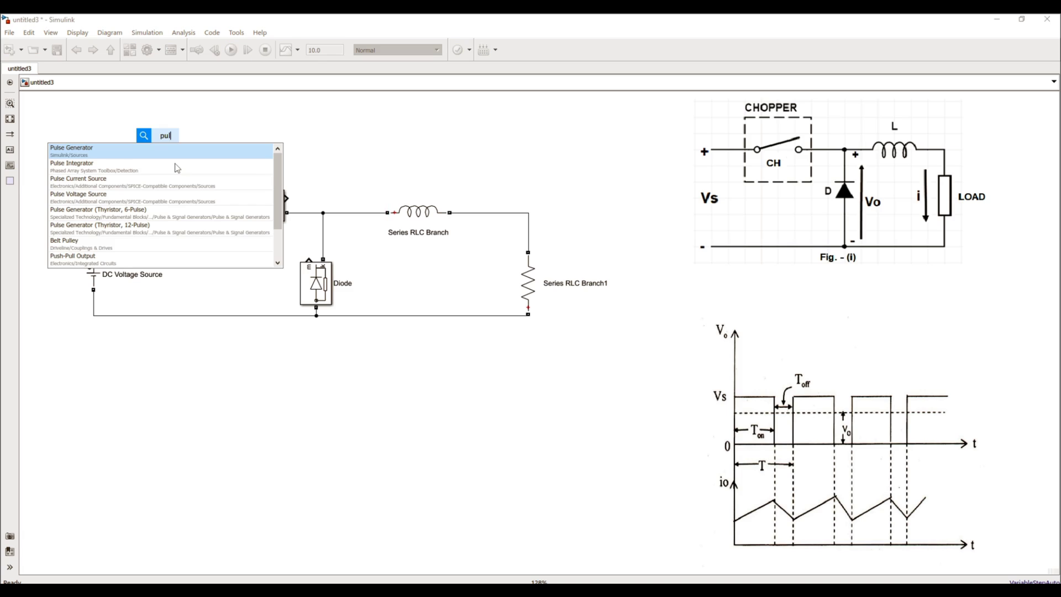
click(96, 154)
mouse_move(180, 145)
mouse_down()
mouse_move(209, 190)
mouse_move(245, 199)
mouse_up()
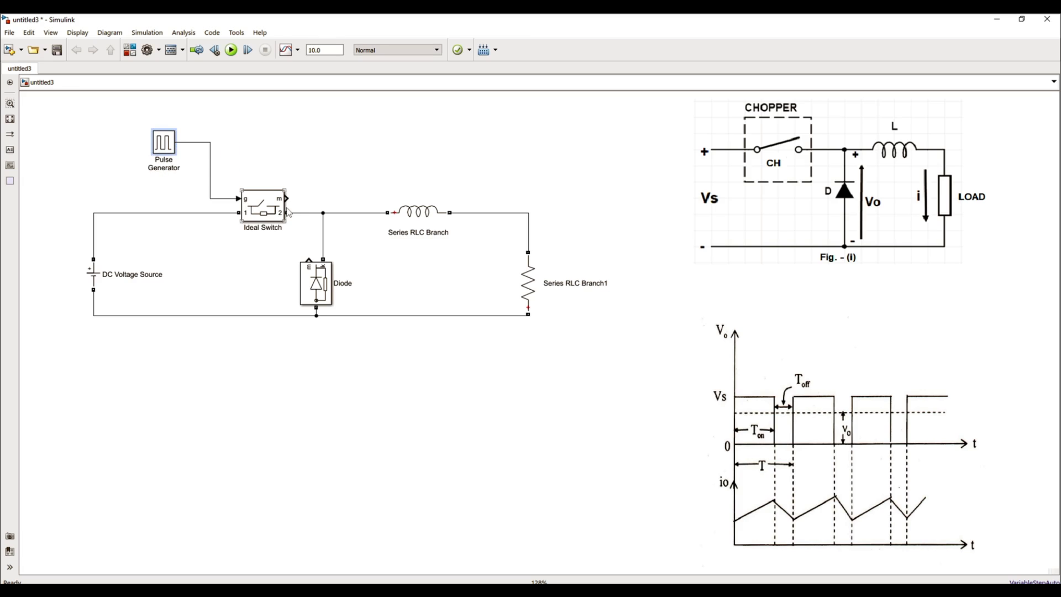
click(275, 209)
click(189, 154)
Change the Pulse Generator Period from 10 to 3 and Pulse Width from 5 to 70
double_click(167, 154)
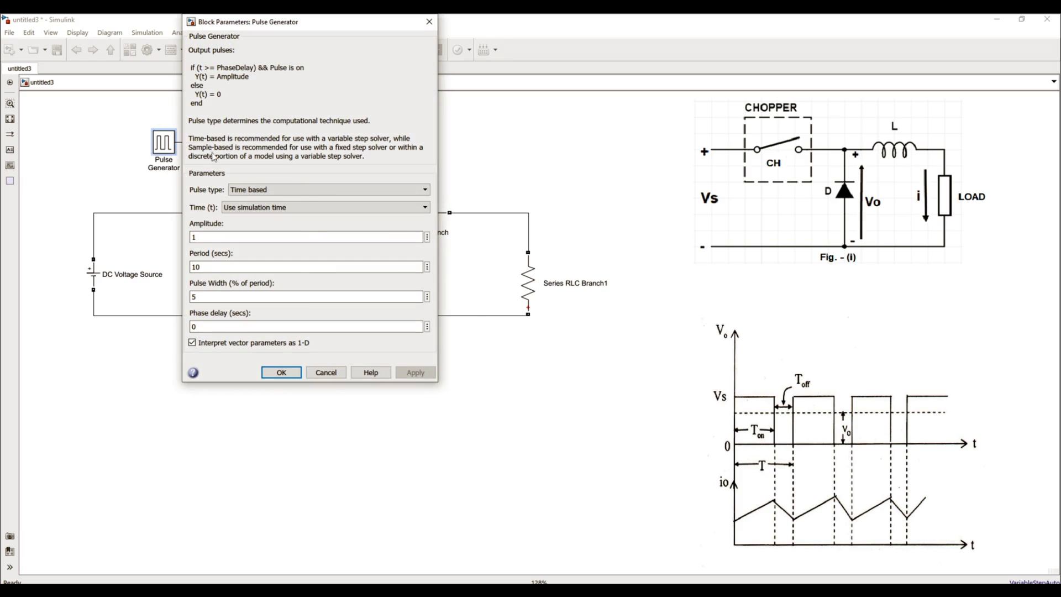
click(223, 266)
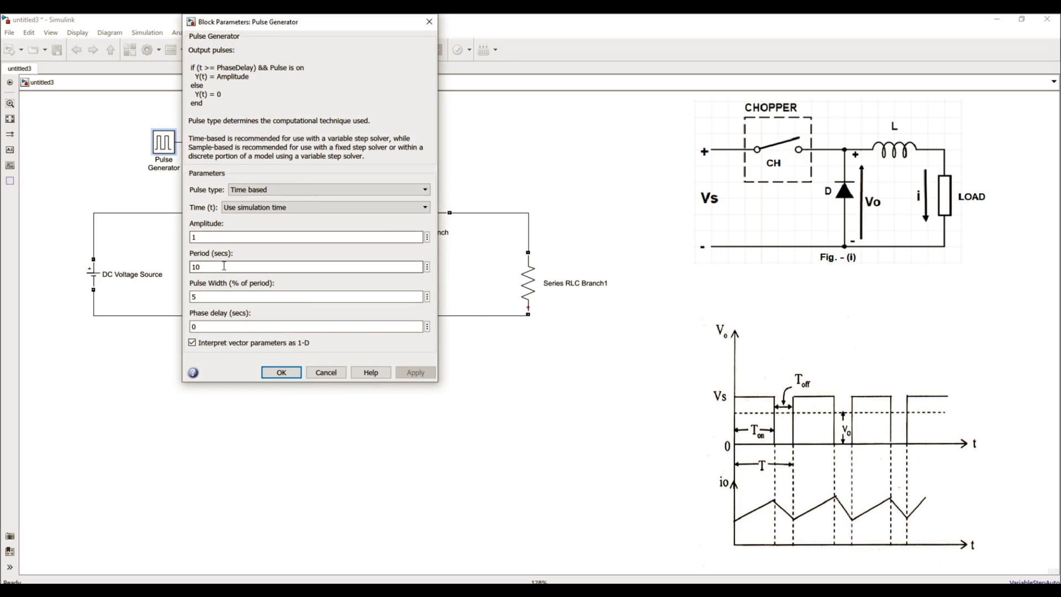
double_click(224, 266)
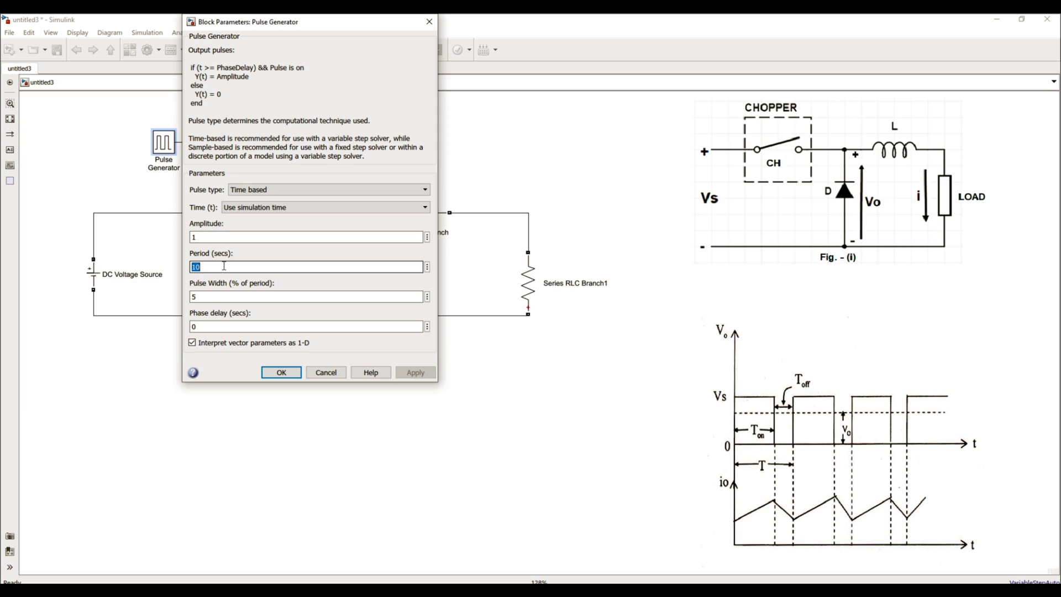
text(3)
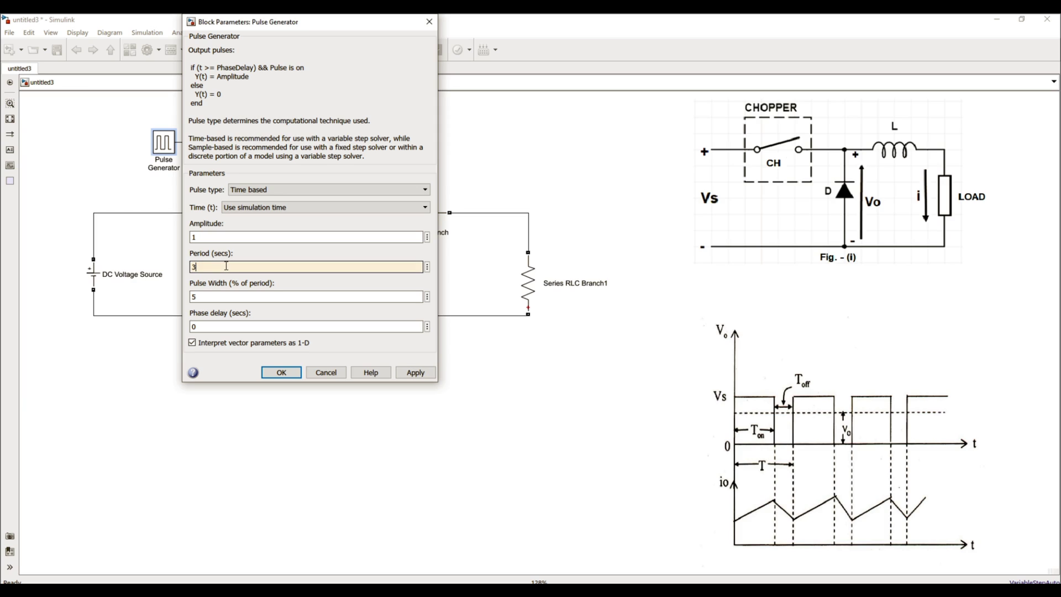
double_click(220, 295)
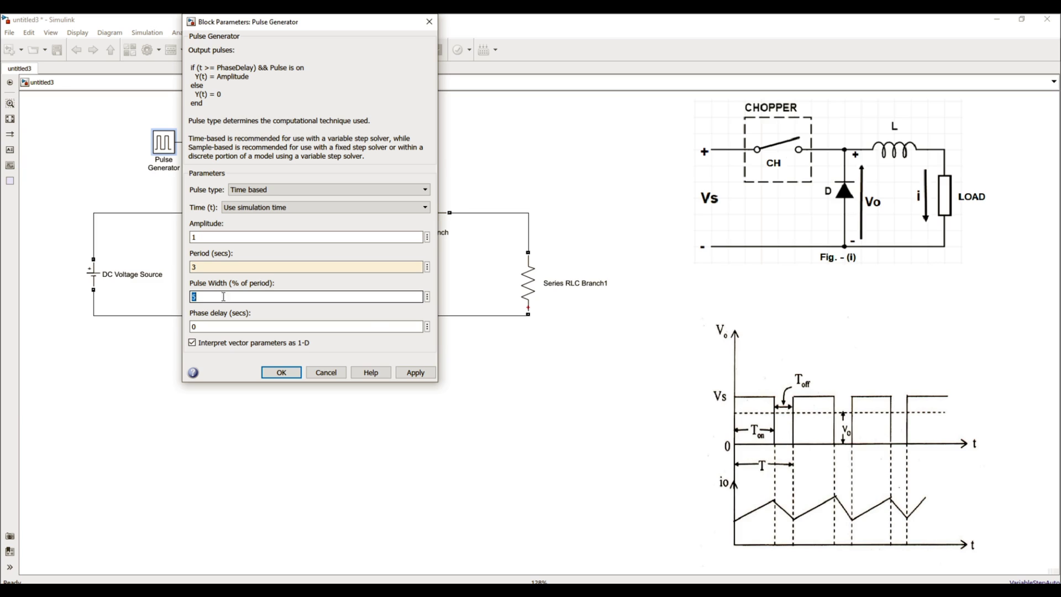
click(724, 418)
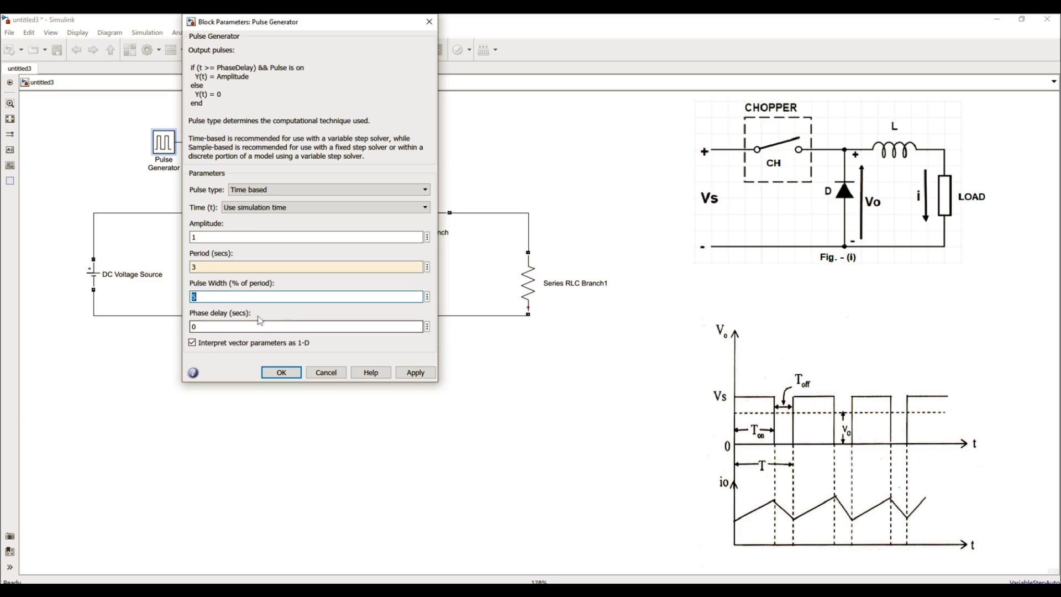
click(250, 299)
text(70)
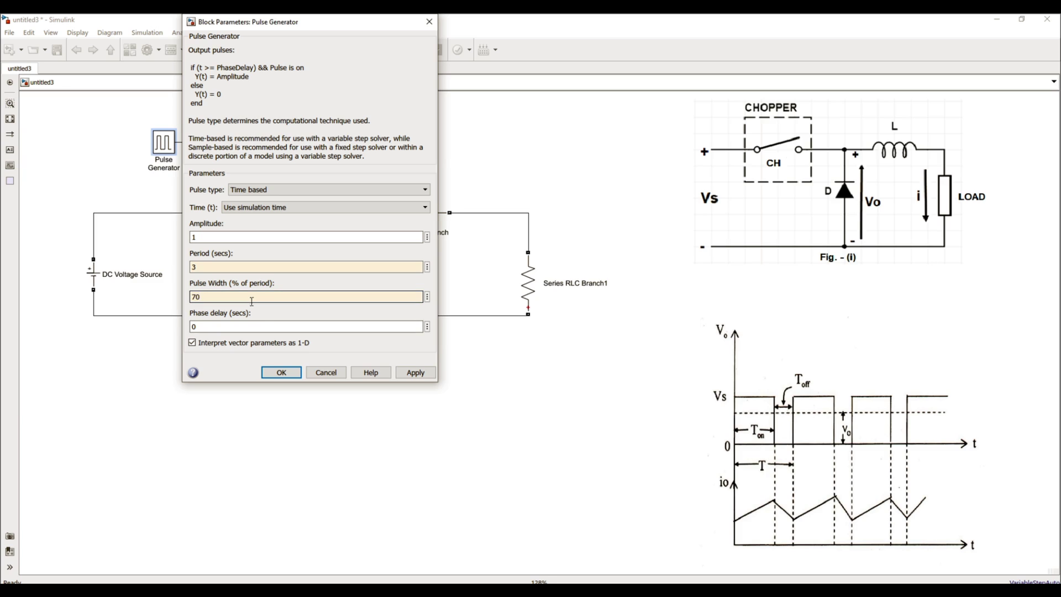
click(414, 372)
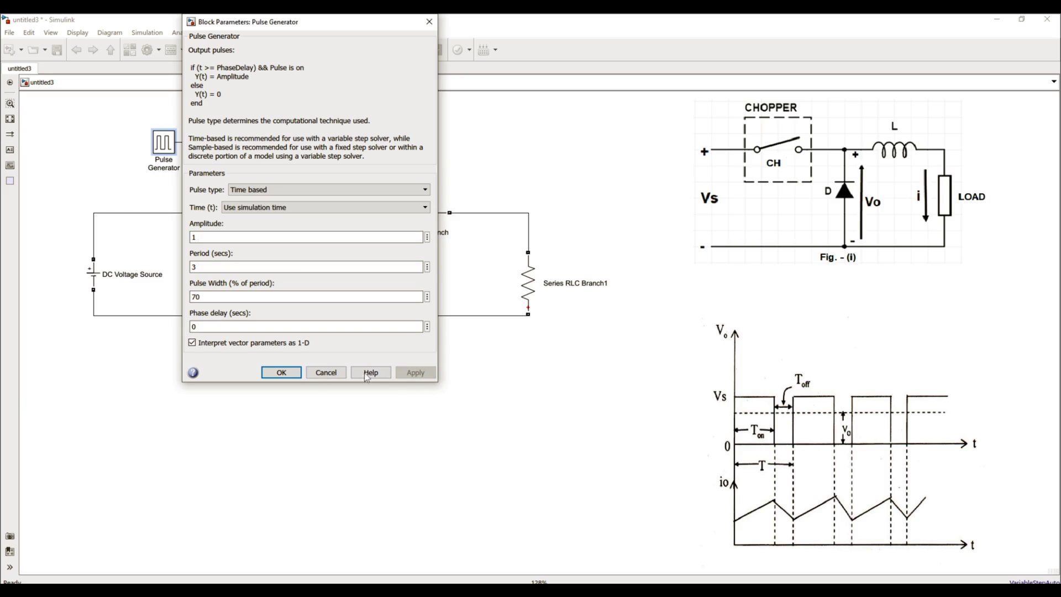
click(283, 372)
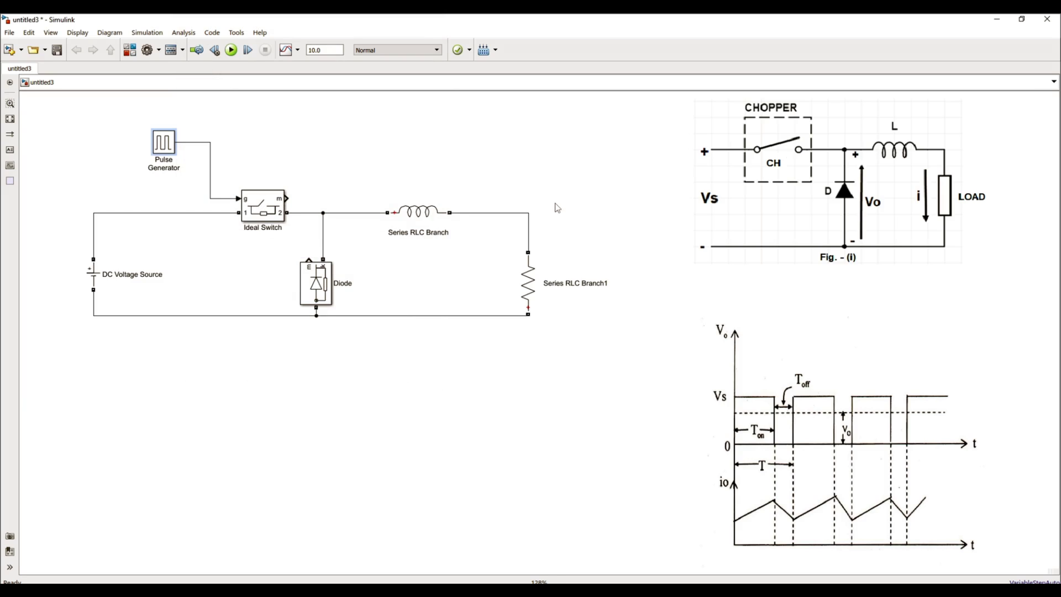
Insert a Scope block via quick search, set three input ports, and move it right
double_click(532, 184)
text(scope)
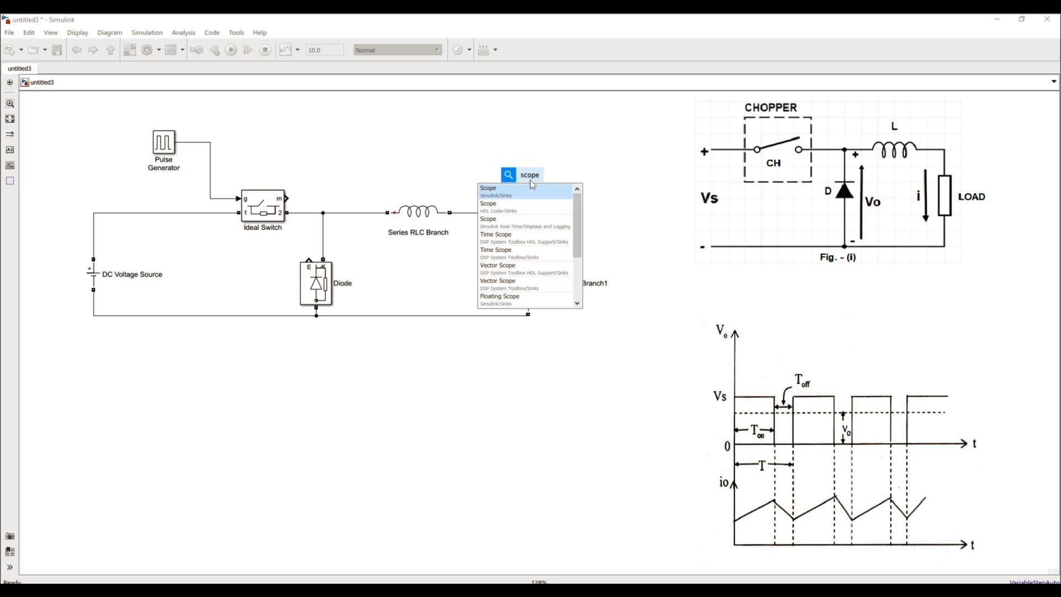
key(Return)
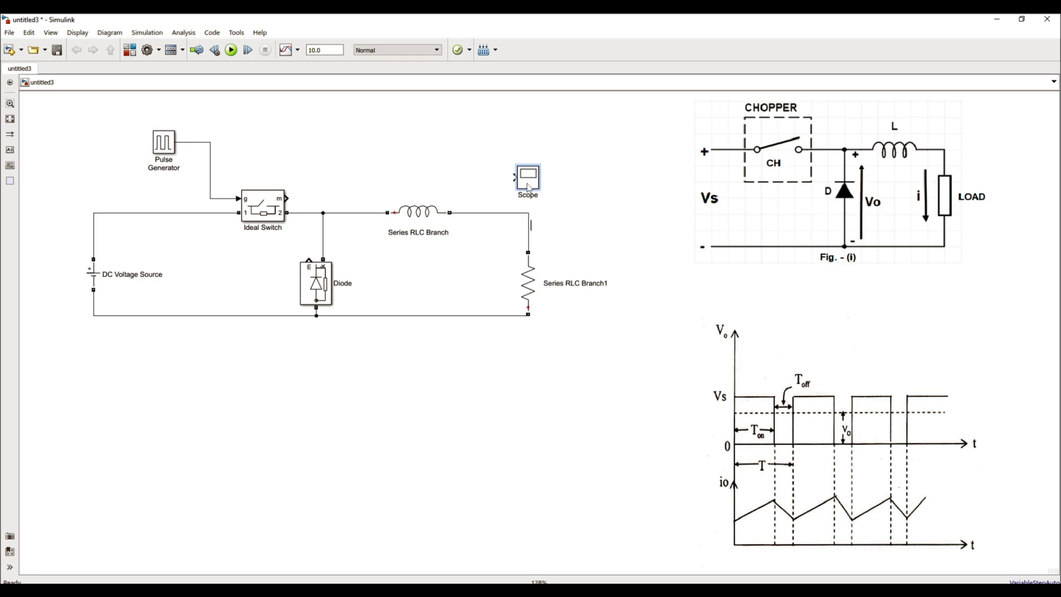
drag(531, 180, 556, 170)
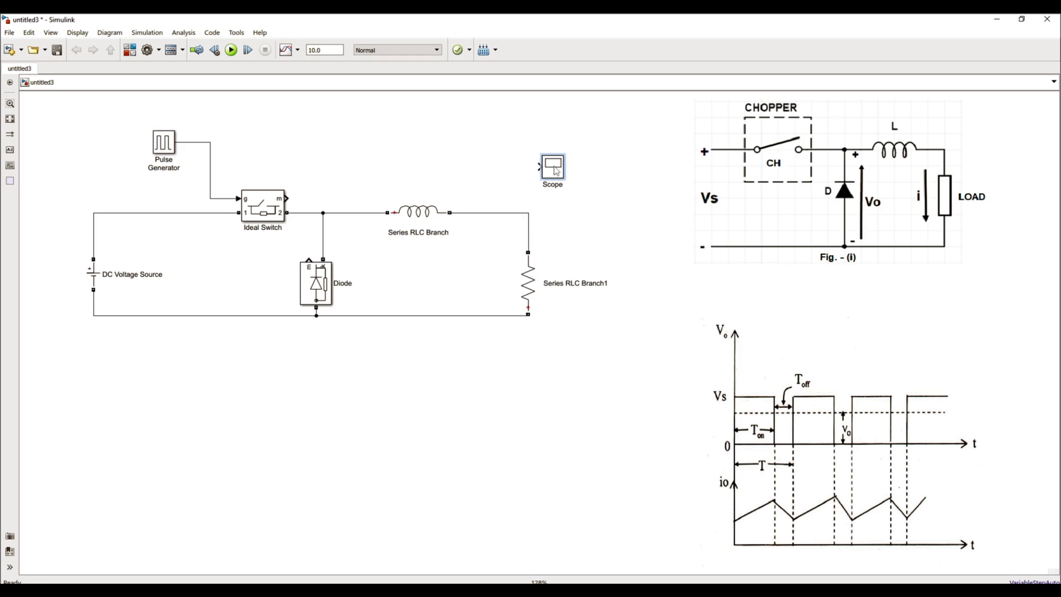
right_click(558, 171)
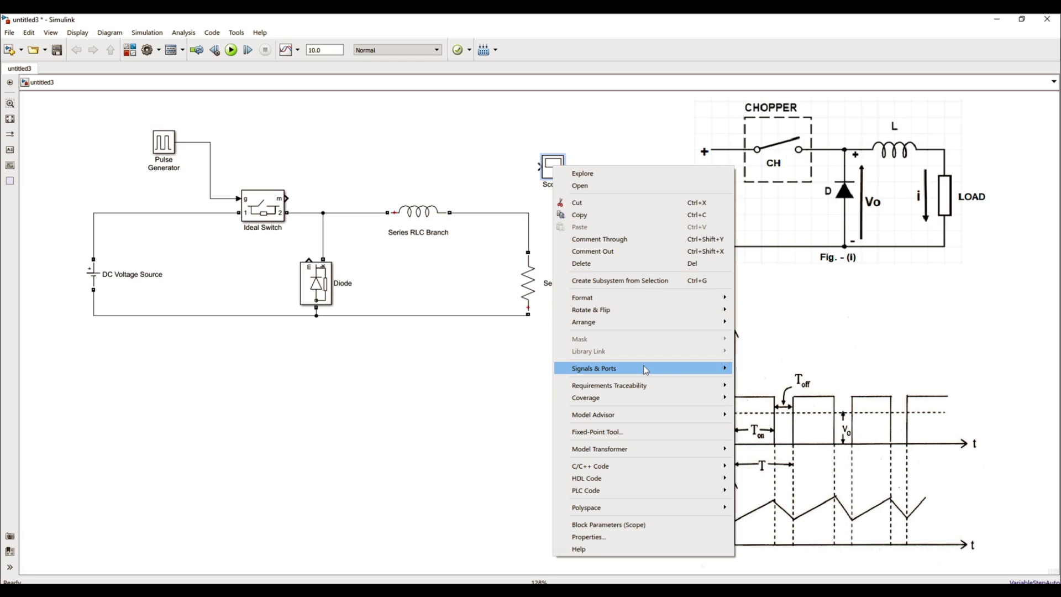
mouse_move(644, 369)
mouse_move(789, 372)
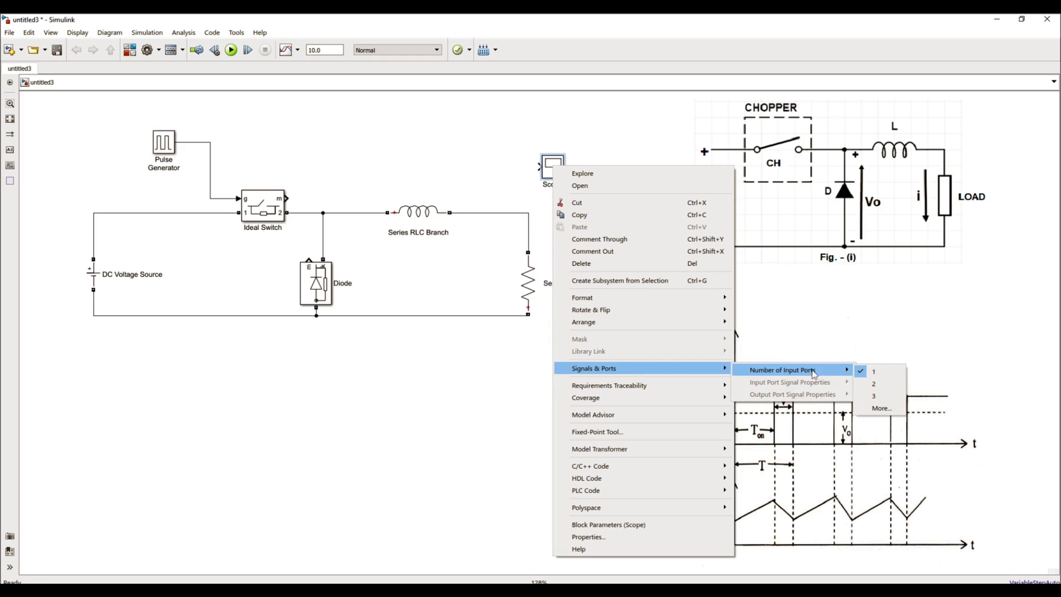
click(887, 399)
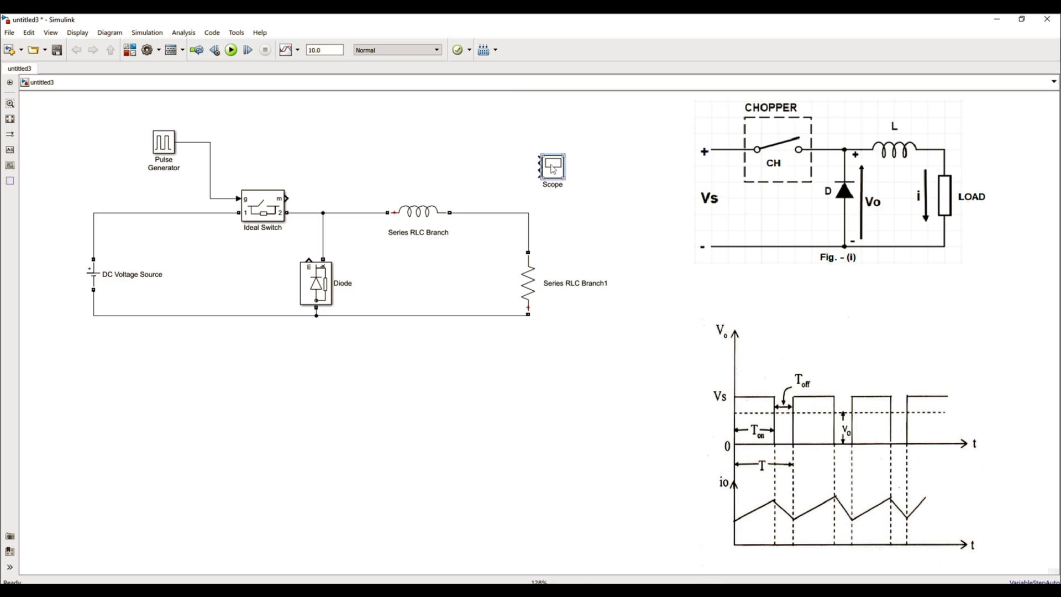
drag(568, 168, 604, 167)
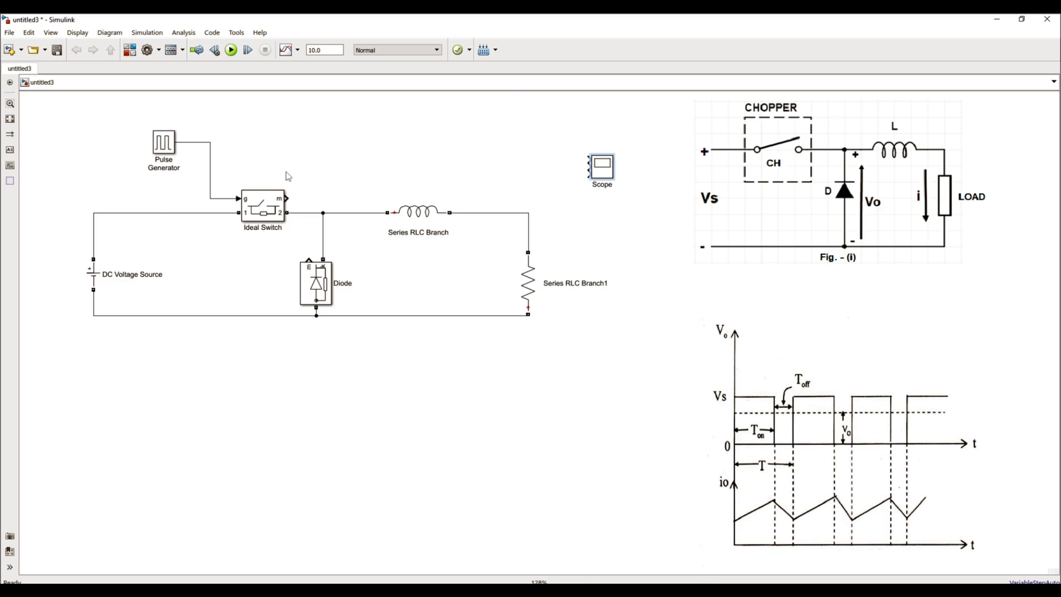
Add Current Measurement and Voltage Measurement blocks from the Measurements library
click(129, 50)
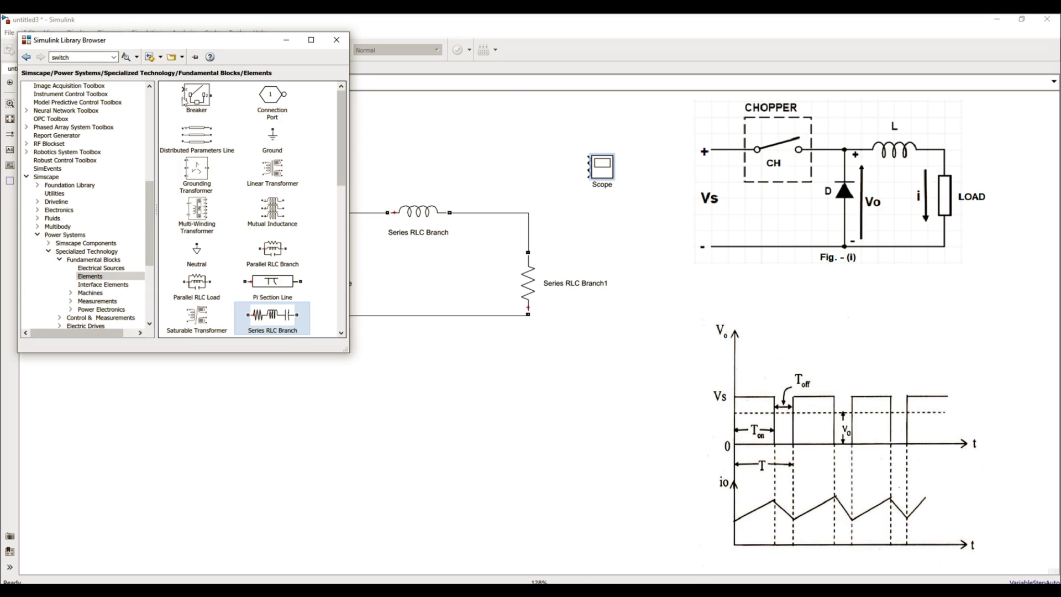
click(26, 57)
double_click(243, 156)
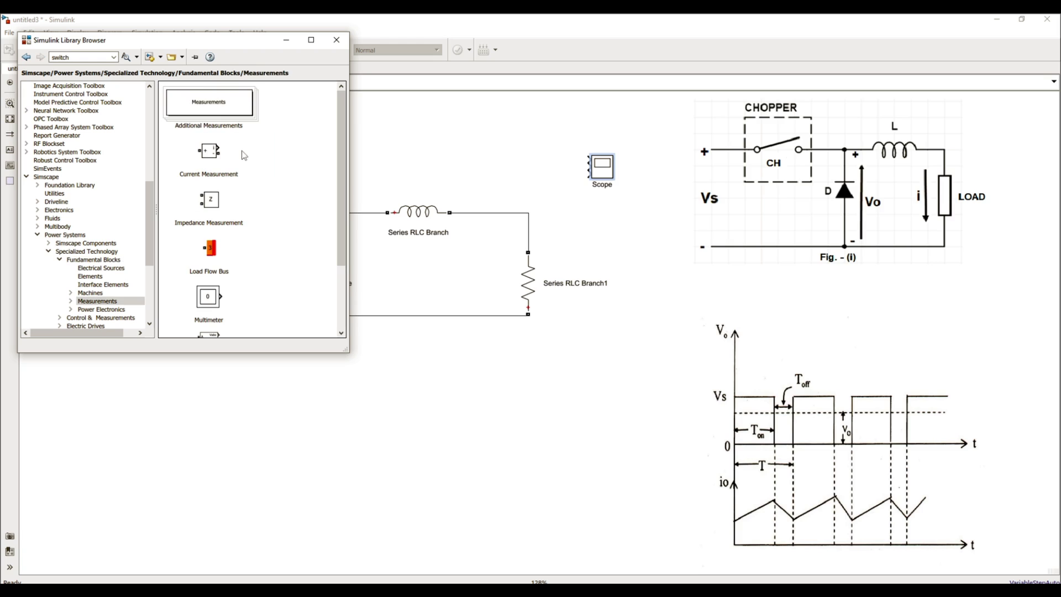
drag(214, 155, 420, 147)
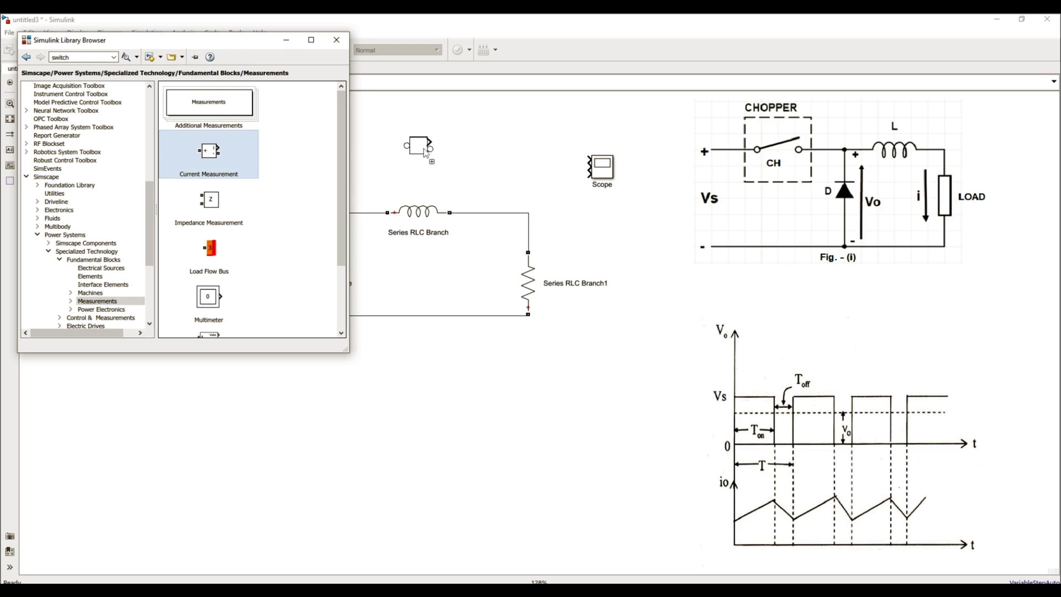
click(129, 50)
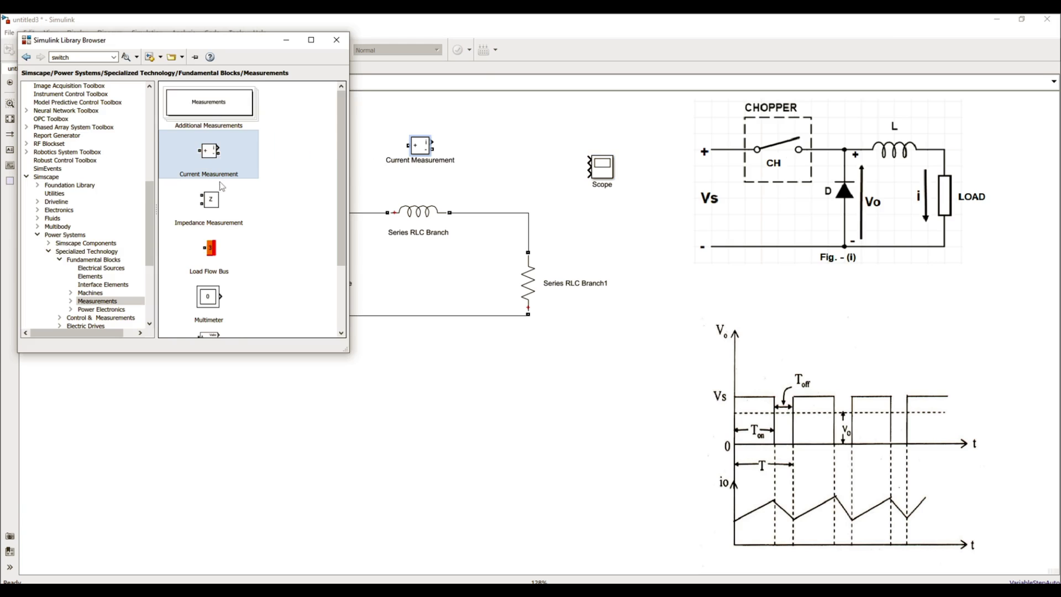
scroll(237, 229, down, 3)
drag(210, 309, 409, 378)
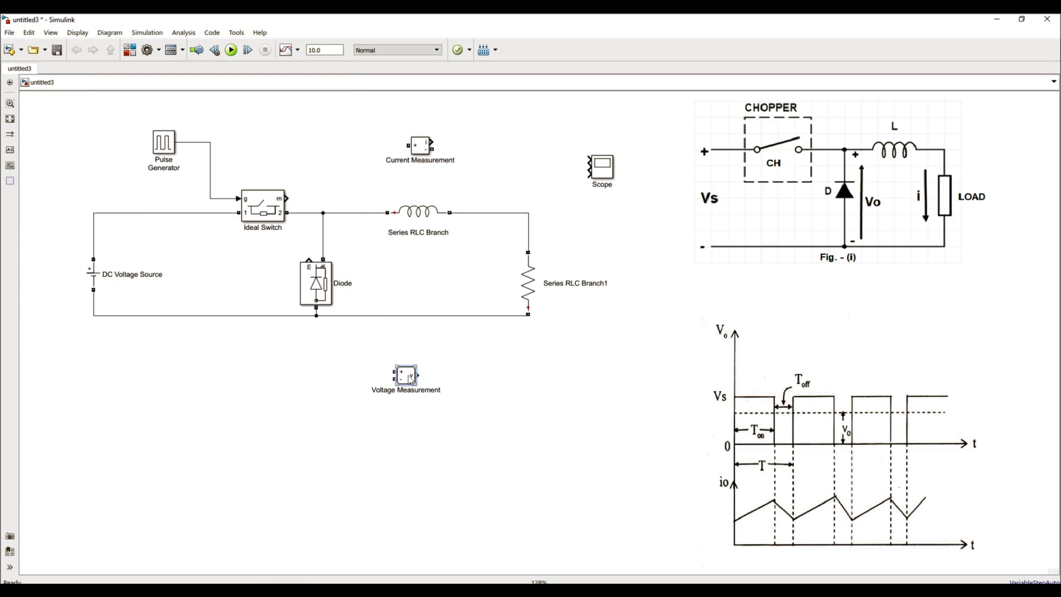
Wire one Voltage Measurement across the Diode and another across the DC source
mouse_move(409, 378)
mouse_down()
mouse_move(404, 278)
mouse_move(354, 240)
mouse_move(326, 238)
mouse_up()
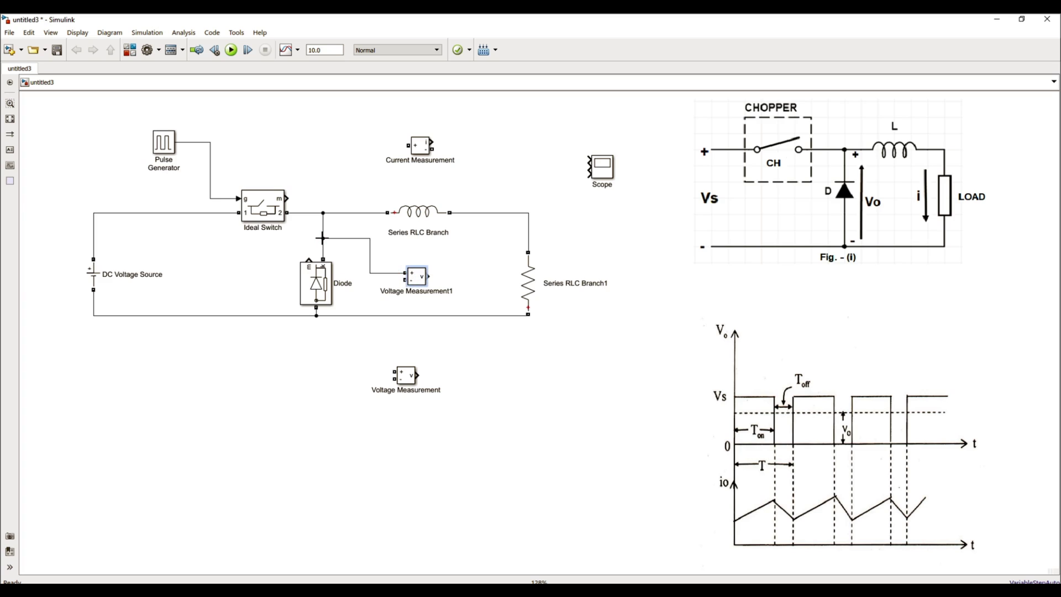
drag(405, 280, 331, 315)
drag(406, 376, 94, 234)
drag(171, 248, 93, 301)
drag(421, 157, 488, 204)
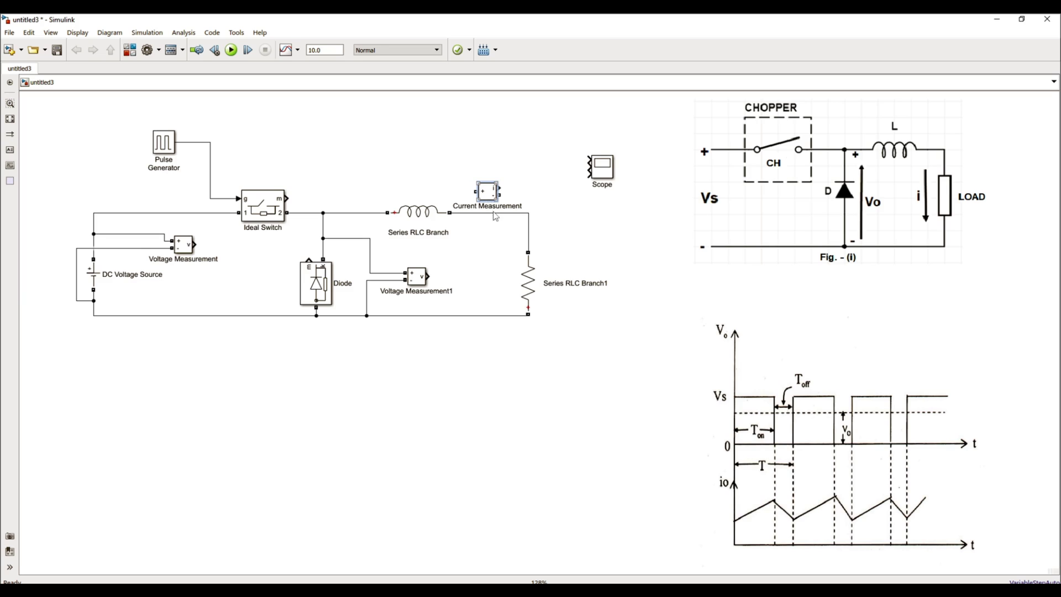
Insert the Current Measurement in series between the inductor and the load
click(494, 213)
key(Delete)
drag(487, 192, 488, 212)
drag(499, 220, 528, 252)
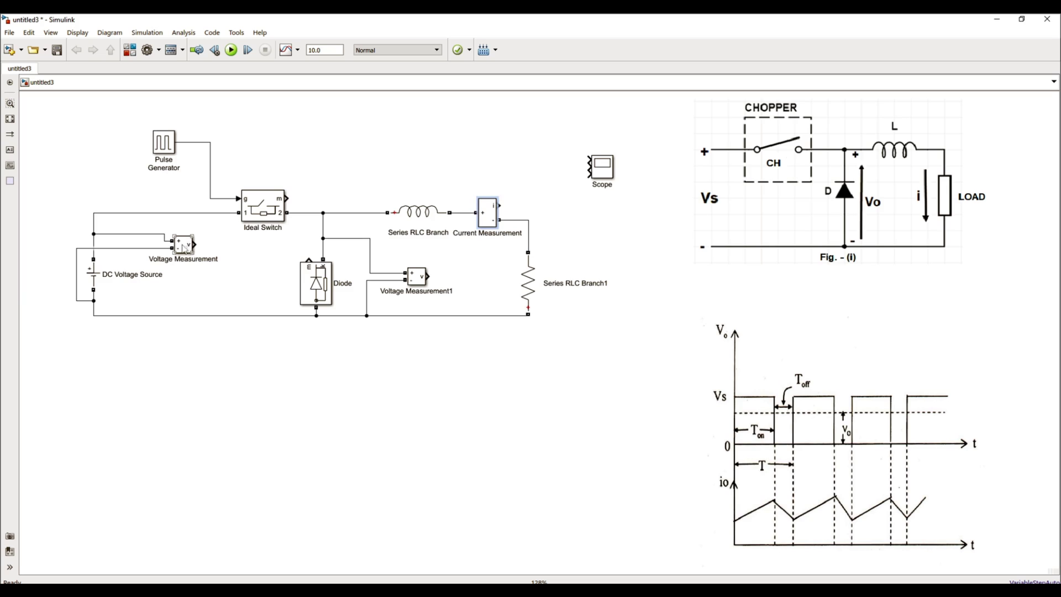
Connect source voltage, diode voltage and load current to Scope inputs 1, 2 and 3
mouse_move(193, 245)
mouse_down()
mouse_move(223, 221)
mouse_move(590, 160)
mouse_up()
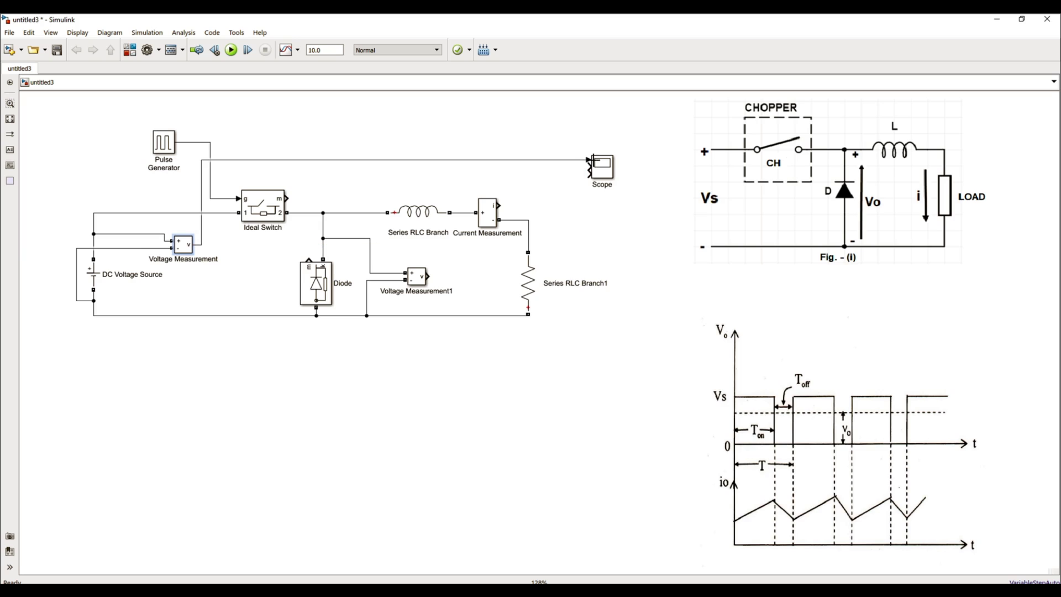
drag(428, 275, 587, 171)
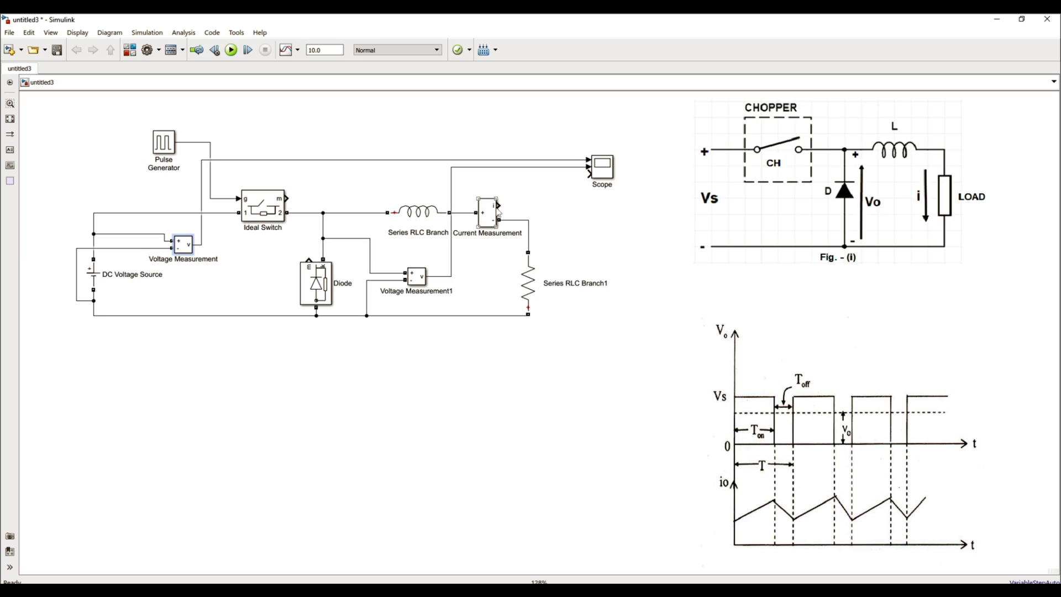
click(497, 207)
drag(497, 206, 602, 180)
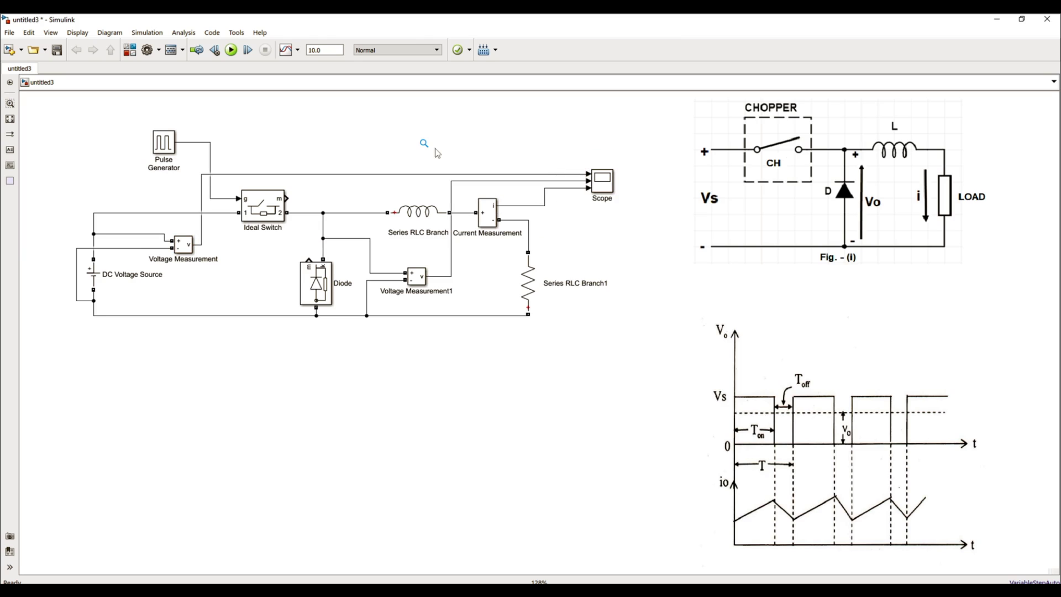
Add a powergui block above the chopper circuit and run the simulation
text(power)
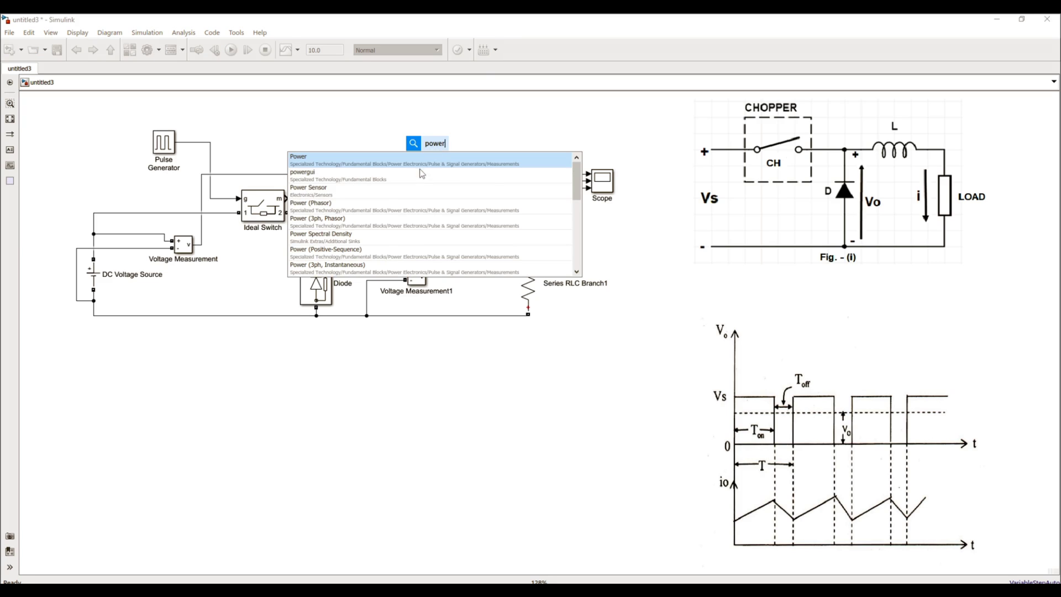
click(420, 174)
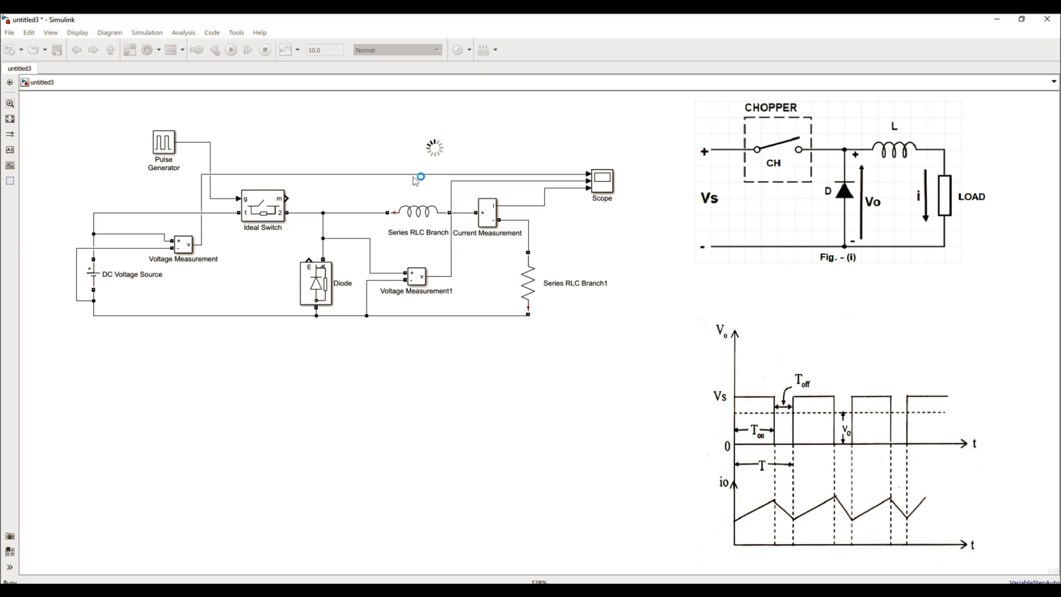
drag(425, 141, 410, 119)
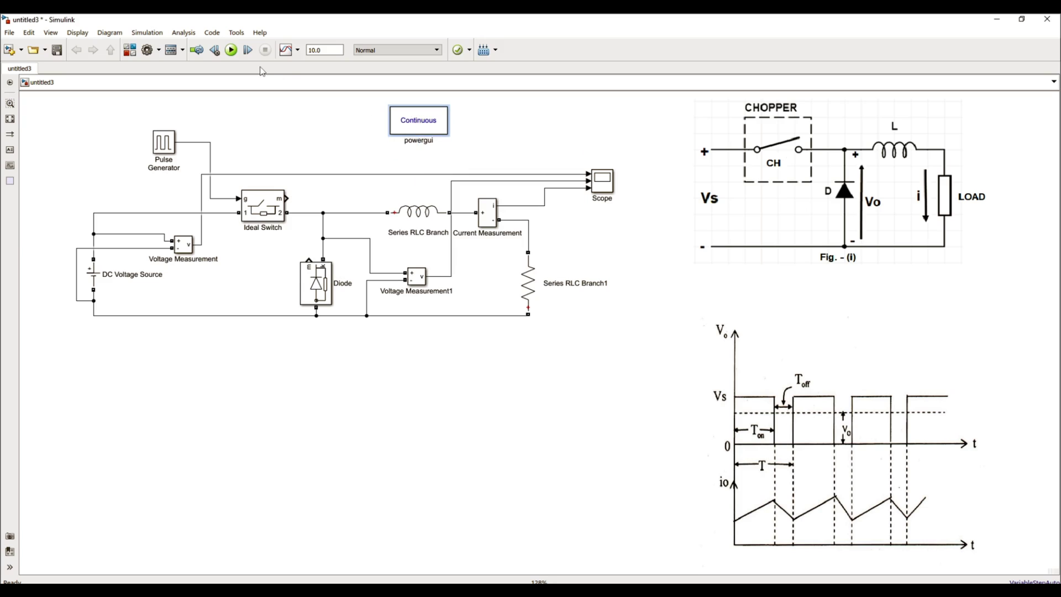
click(232, 51)
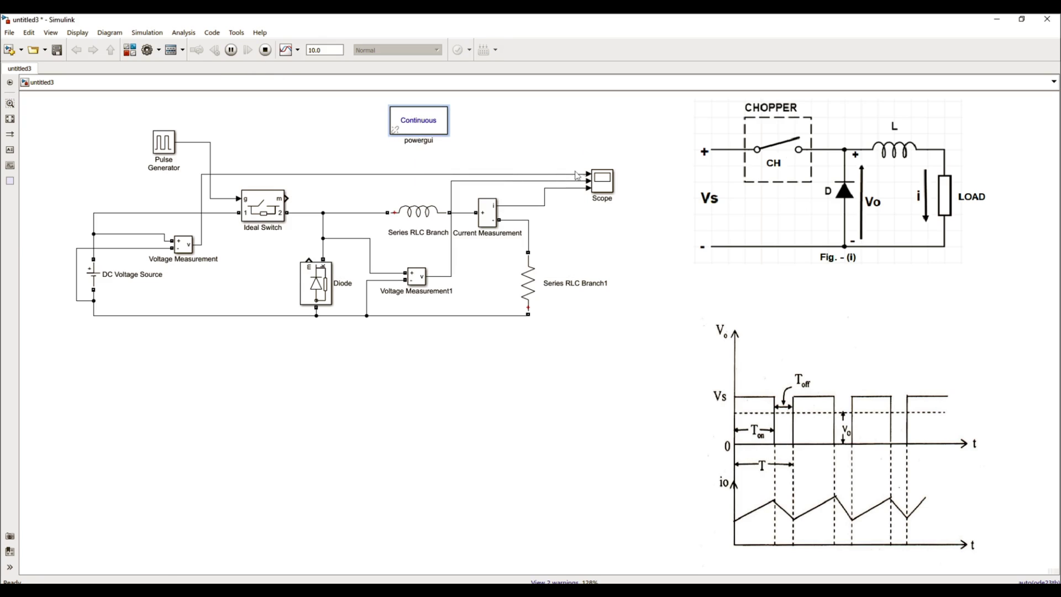
Show the Scope waveforms in a 3x1 stacked layout, with the window beside the circuit
double_click(604, 186)
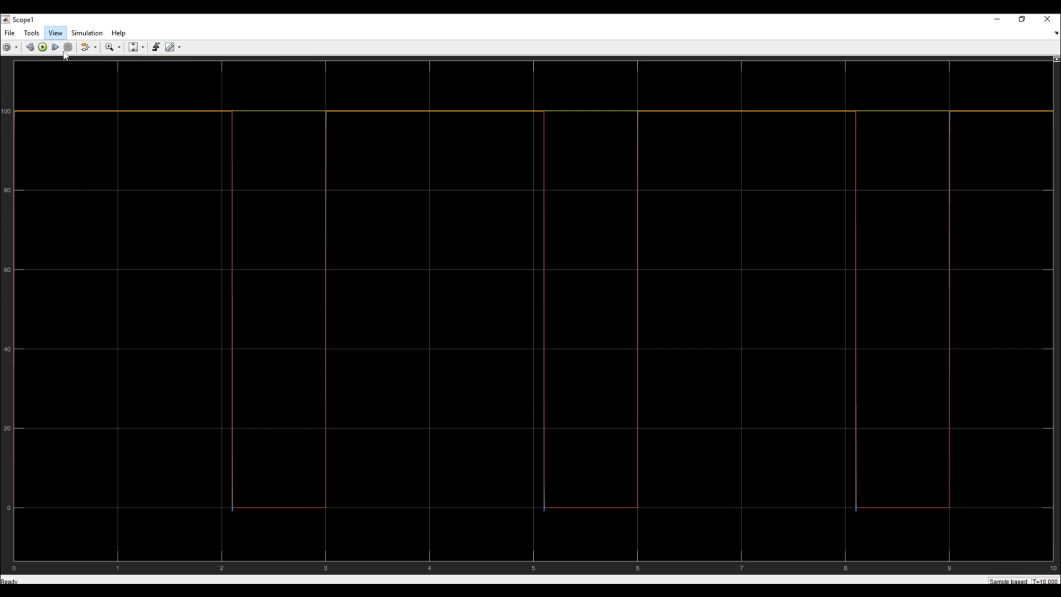
click(56, 34)
click(72, 48)
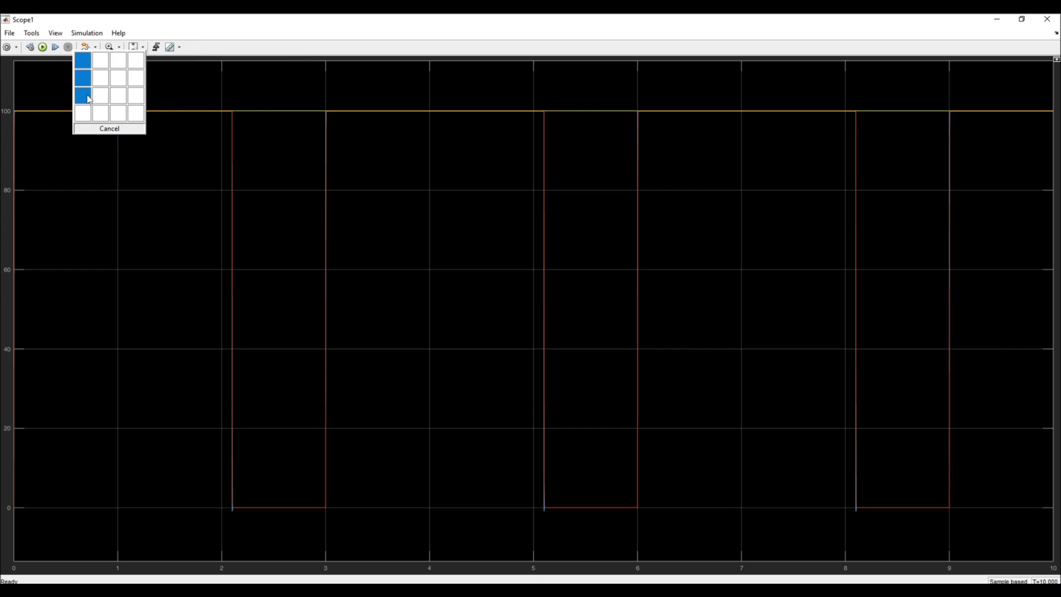
click(87, 97)
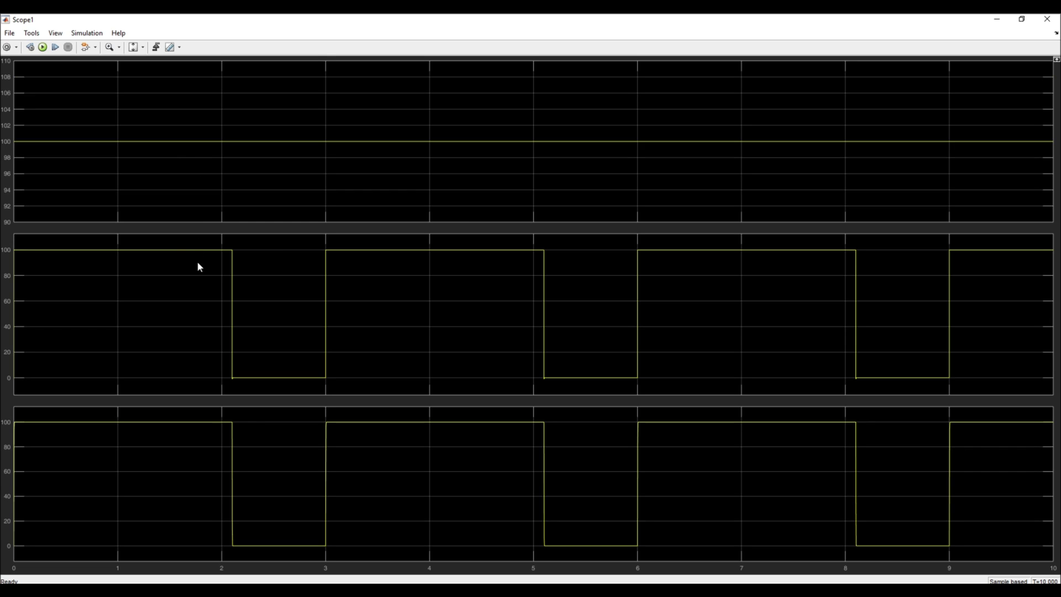
double_click(666, 22)
drag(674, 24, 726, 112)
Set the Series RLC Branch inductance to 100e-3 and view the rerun waveforms in an enlarged Scope
click(429, 225)
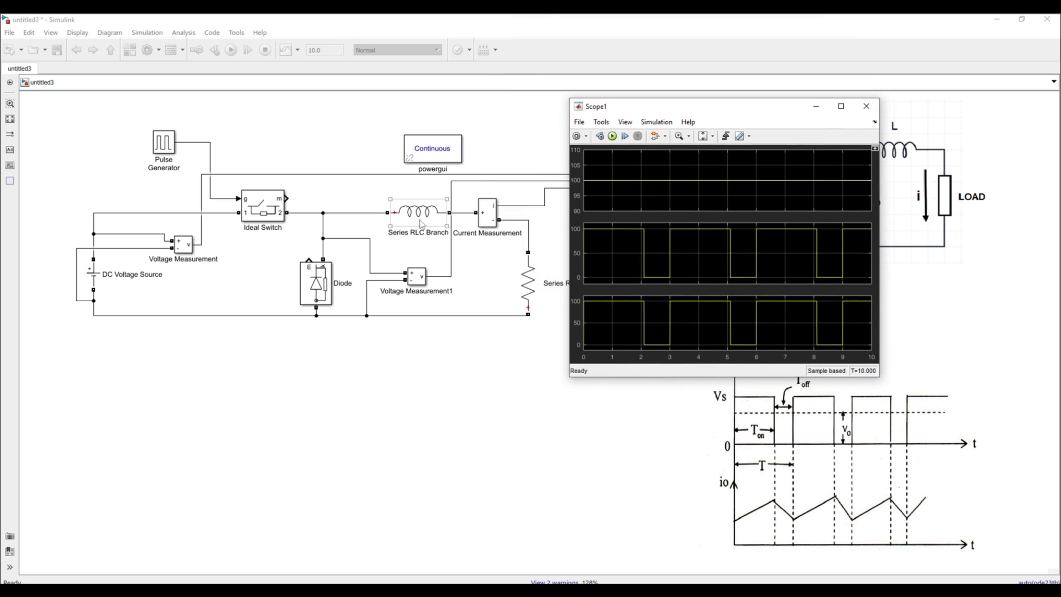
click(421, 223)
double_click(421, 224)
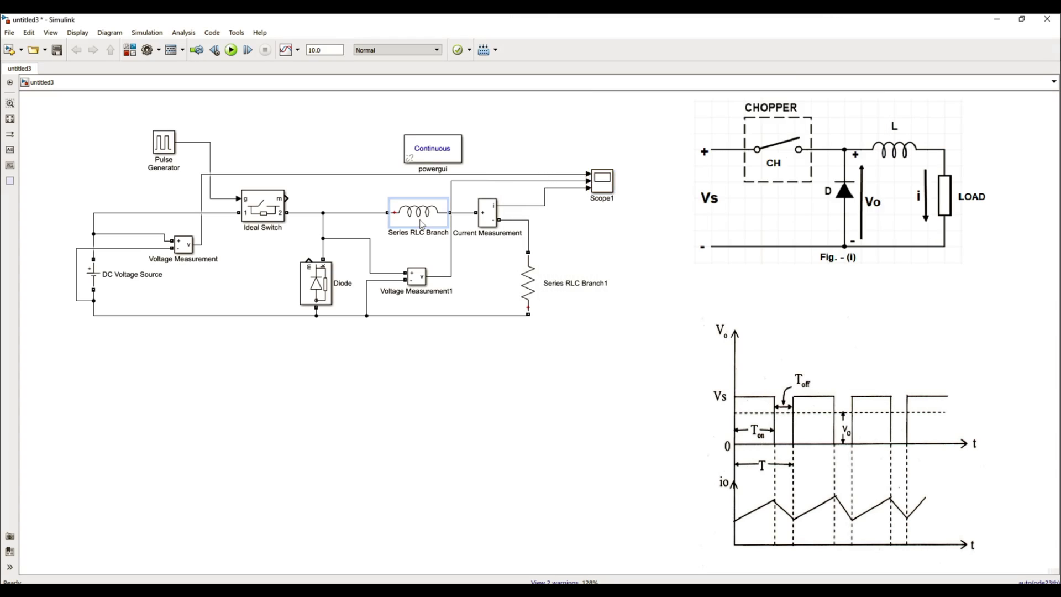
click(920, 227)
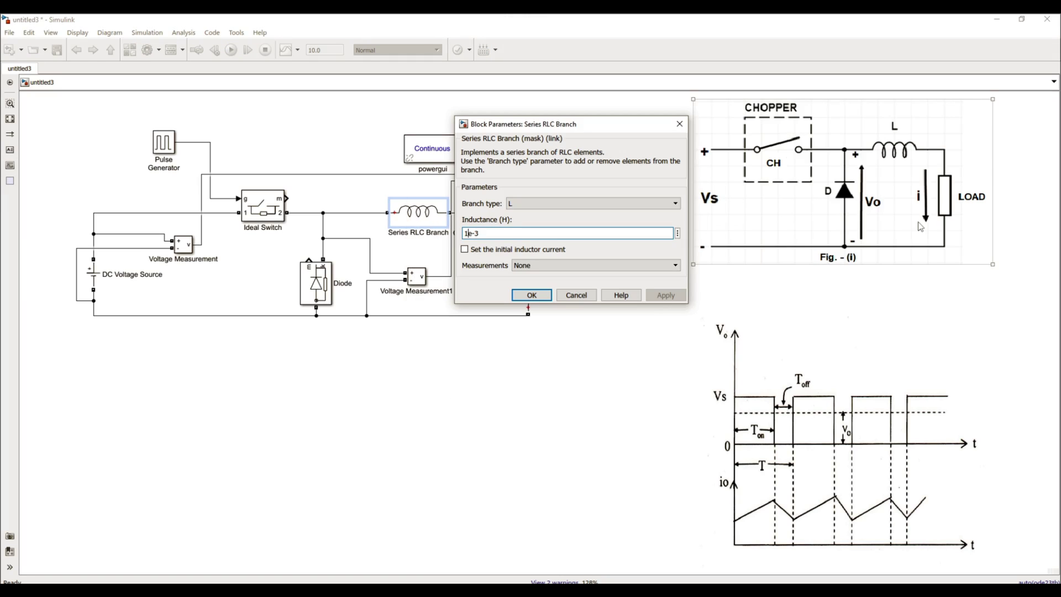
text(00)
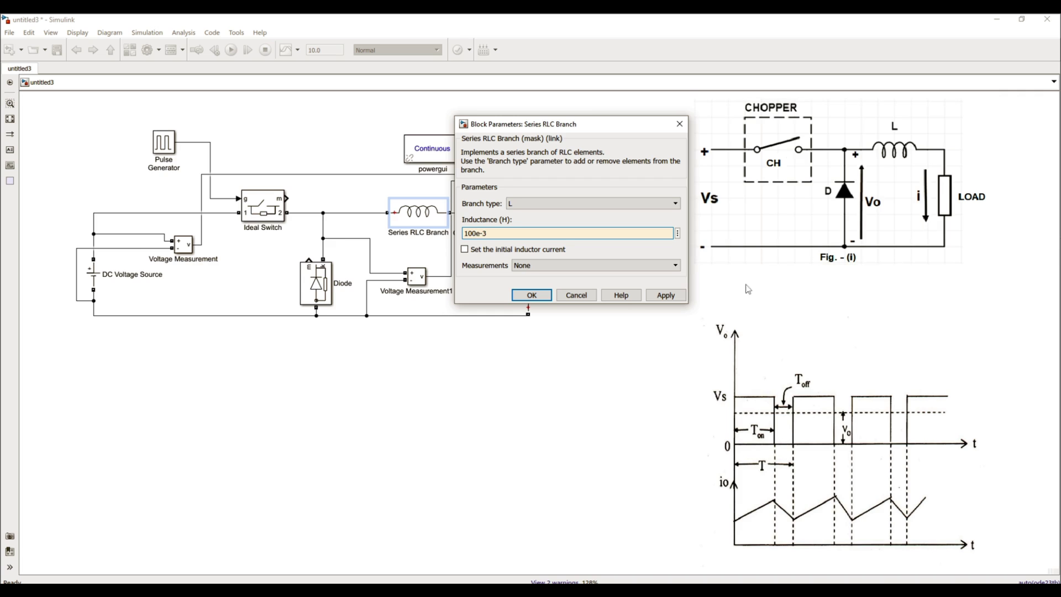
click(666, 295)
click(544, 303)
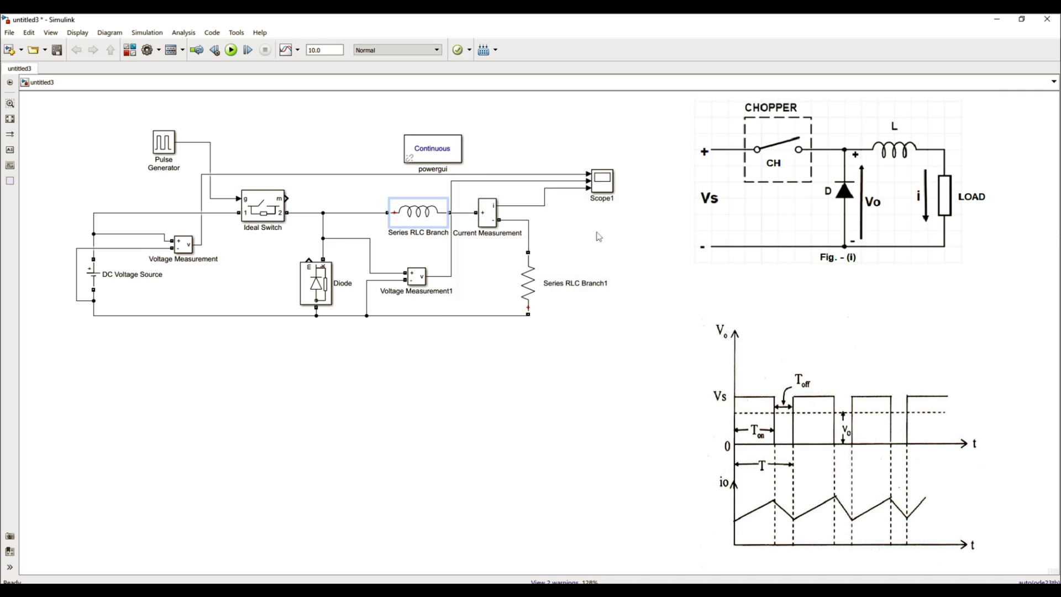
double_click(604, 190)
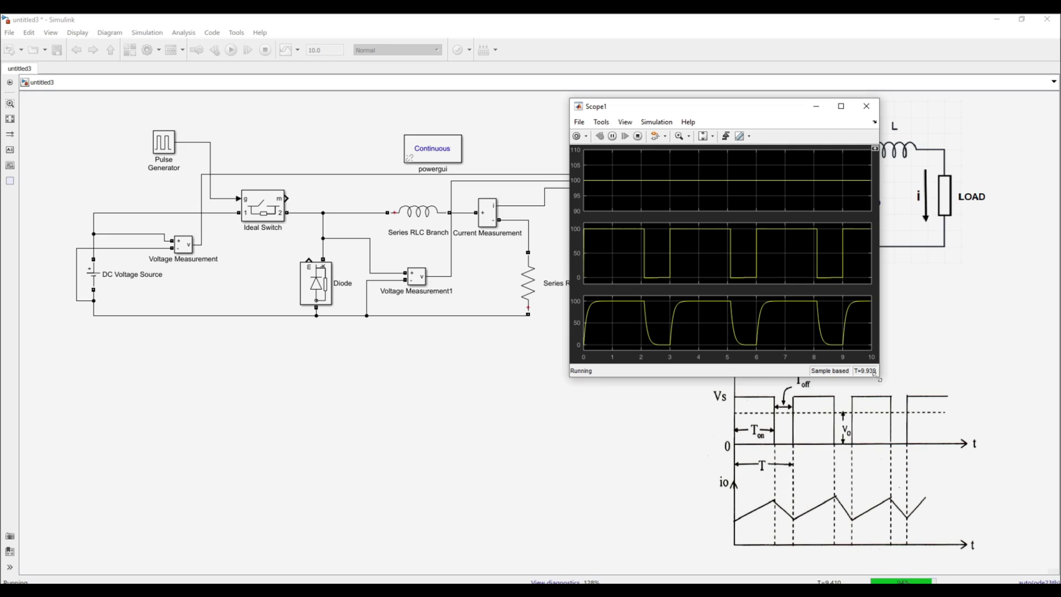
drag(880, 376, 912, 410)
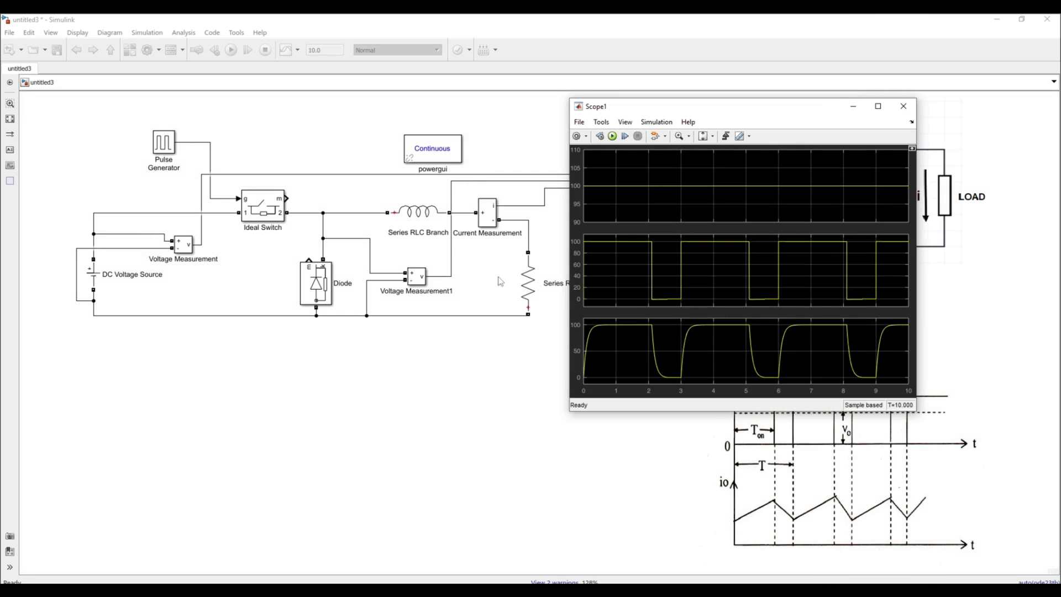
Change the Series RLC Branch inductance to 1000e-3
double_click(421, 220)
click(475, 233)
text(00e-3)
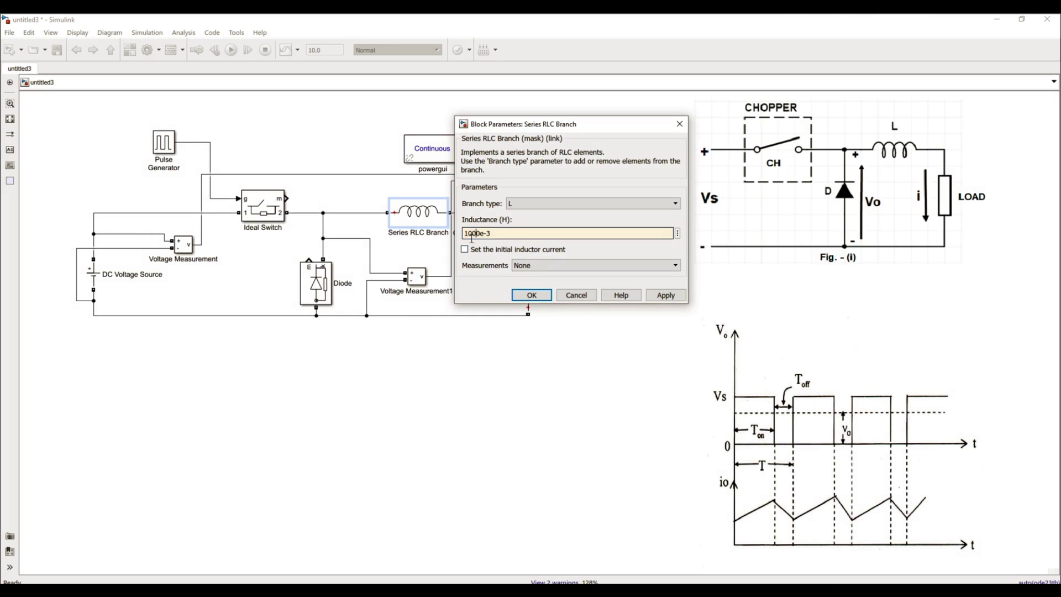
click(665, 295)
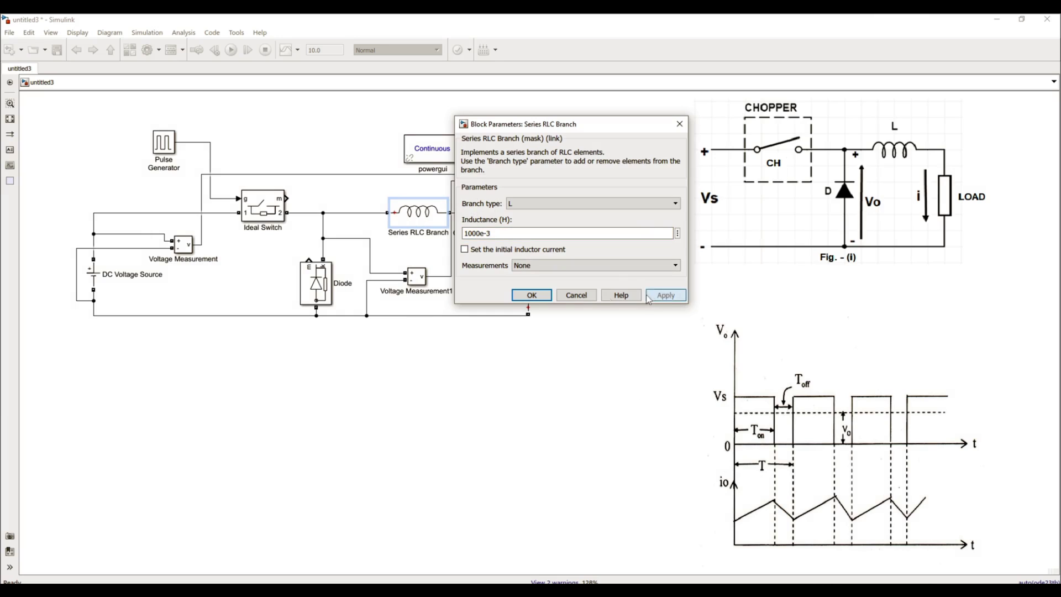
click(532, 295)
Rerun the simulation from the Scope to see the continuous load-current ripple
double_click(601, 183)
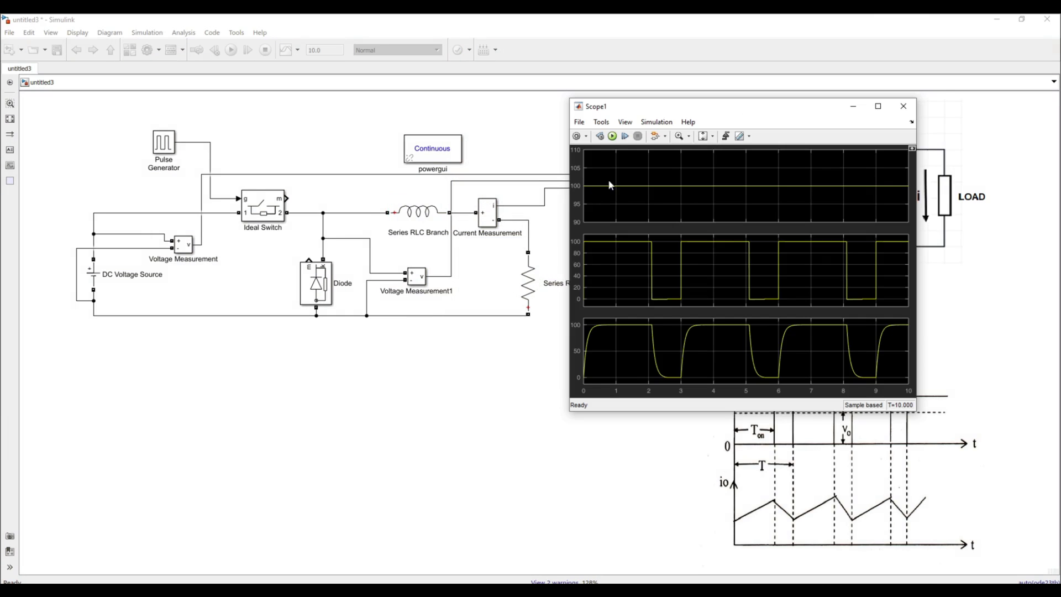
click(612, 136)
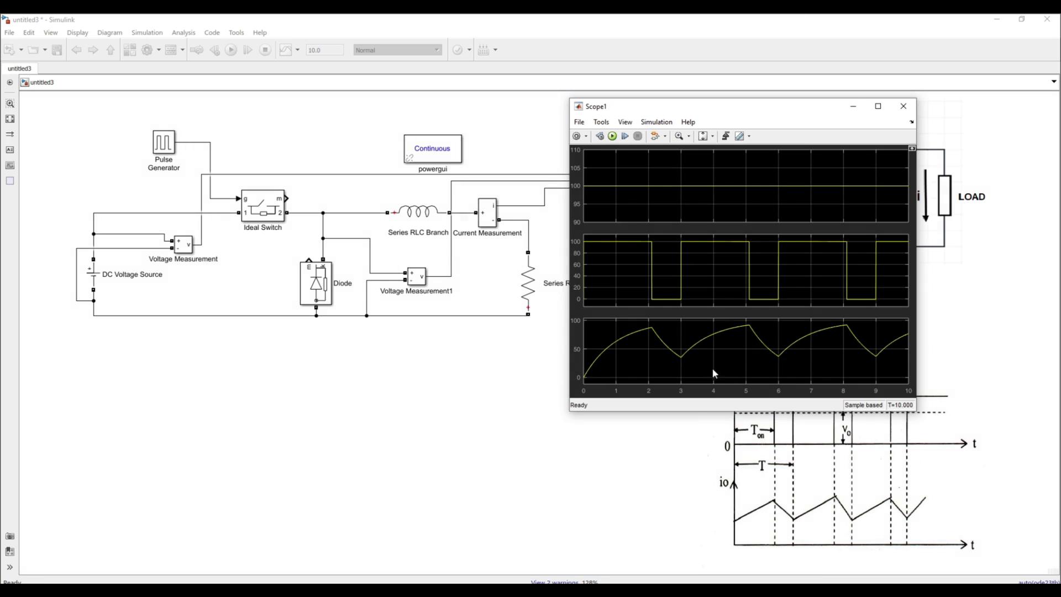
click(784, 463)
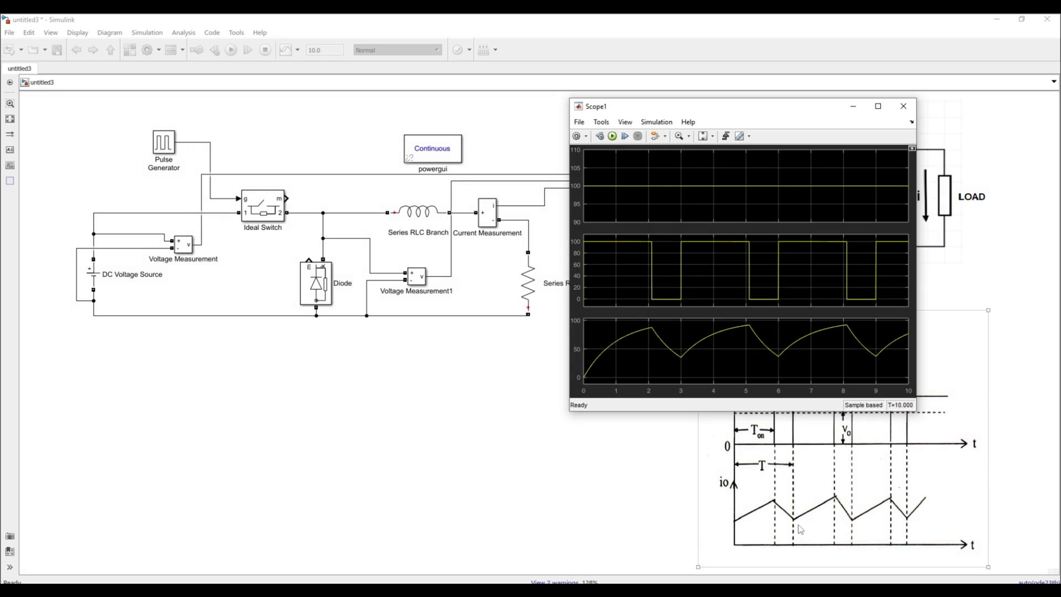
click(709, 321)
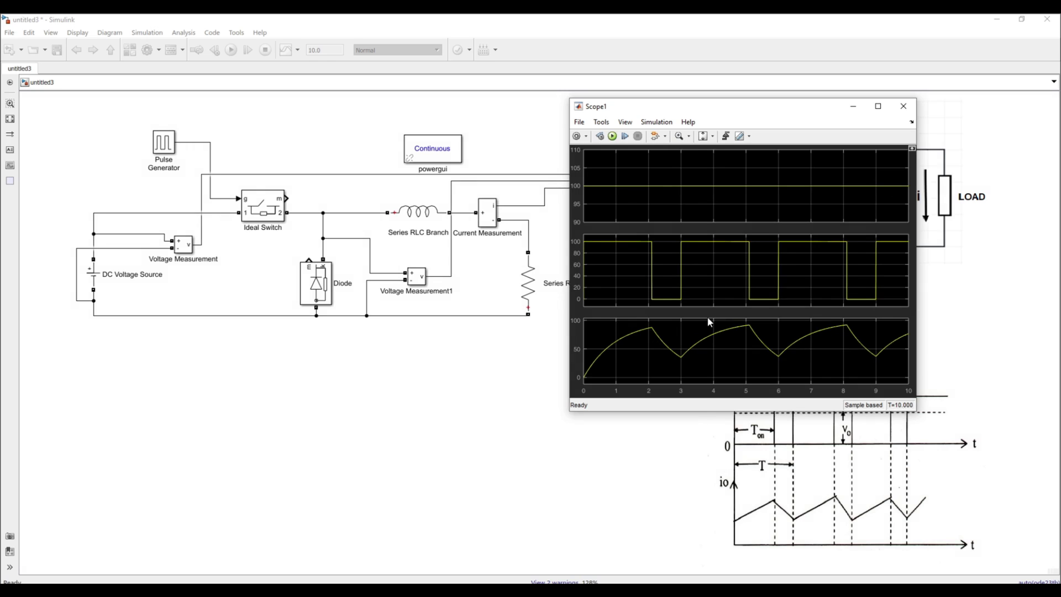